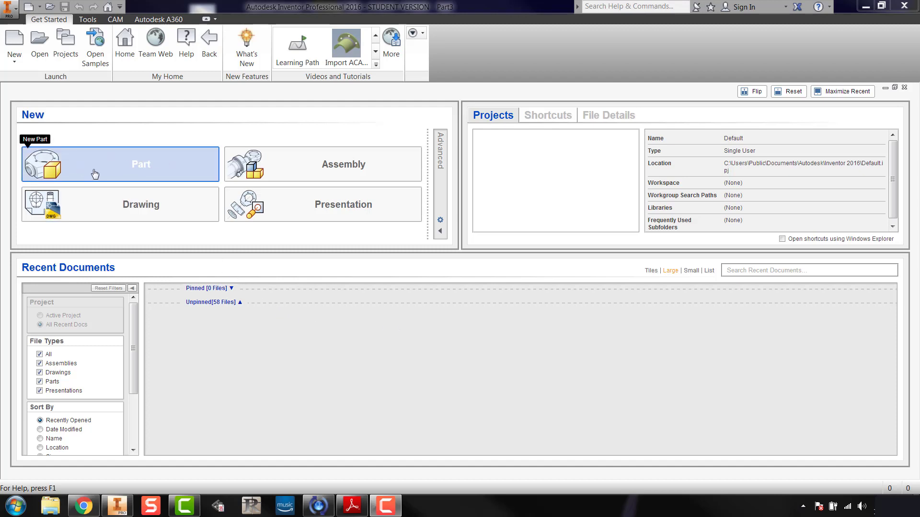
left_click(9, 9)
mouse_move(29, 58)
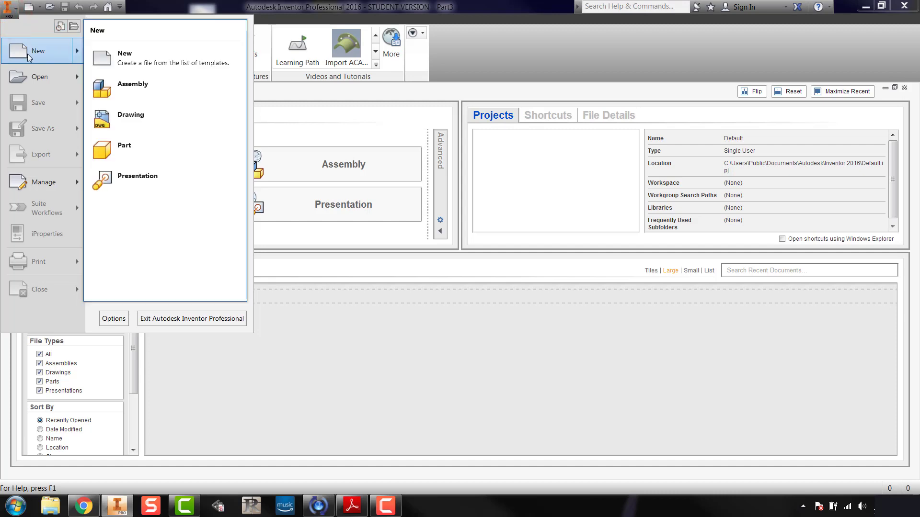
left_click(354, 349)
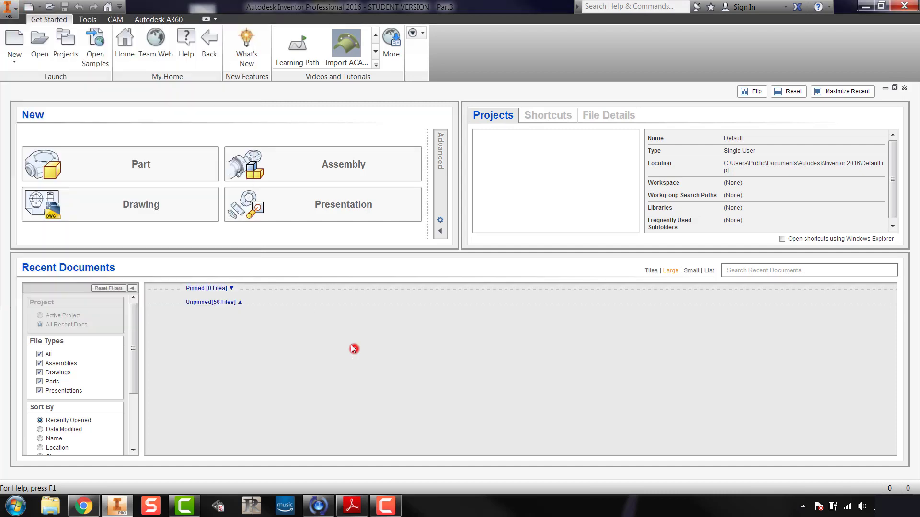
Create a new part file from the Standard.ipt template
left_click(15, 42)
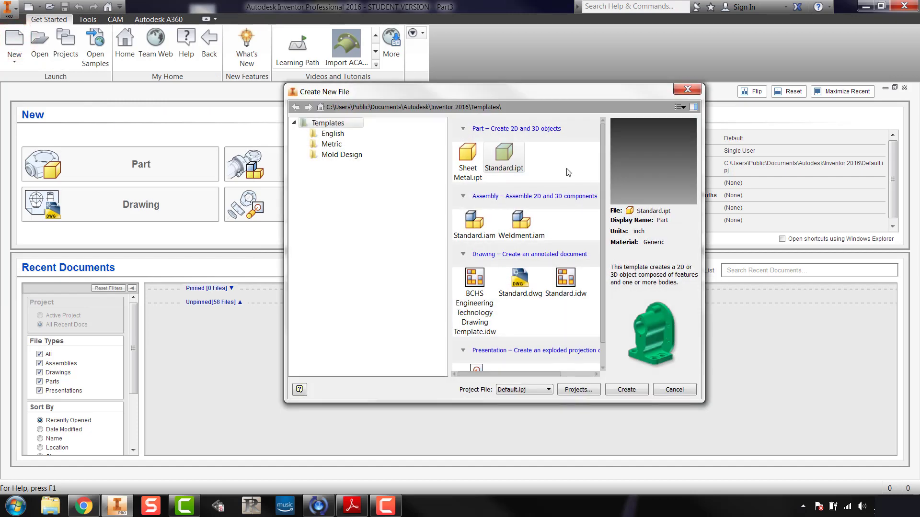
double_click(509, 158)
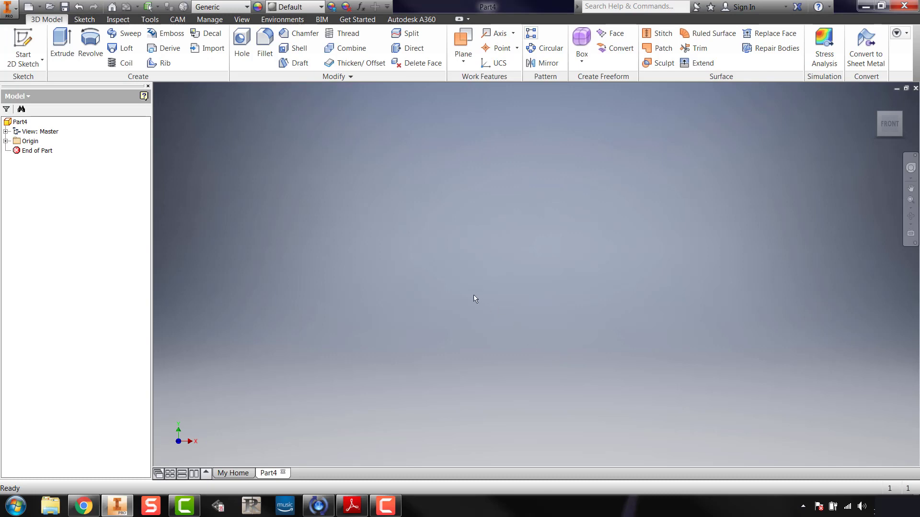
Consult object 1 in the 4.3A - Model Creation PDF in Adobe Reader, and start a 2D sketch on the XY plane in Inventor
left_click(353, 507)
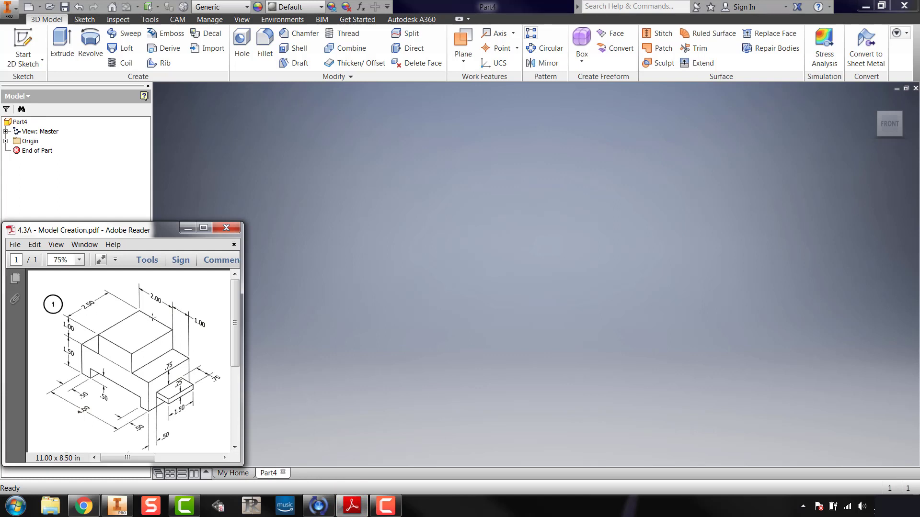
left_click_drag(132, 230, 135, 241)
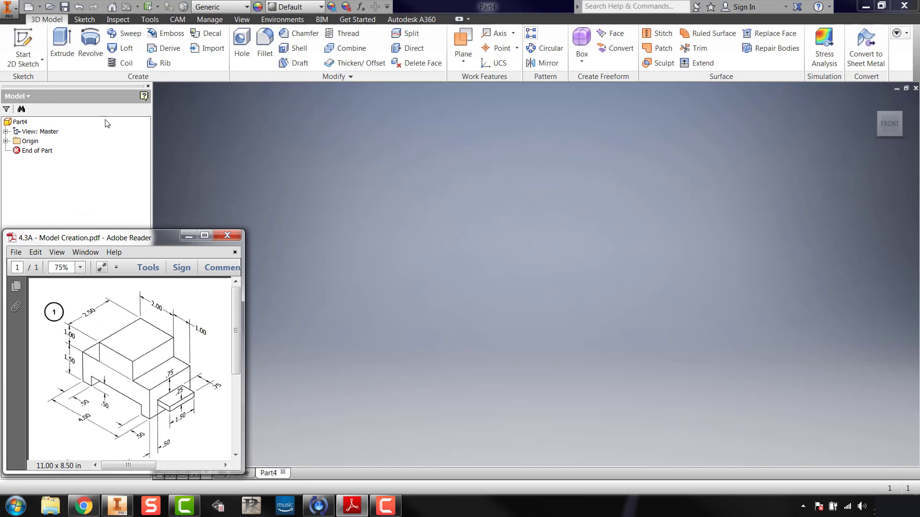
left_click(369, 224)
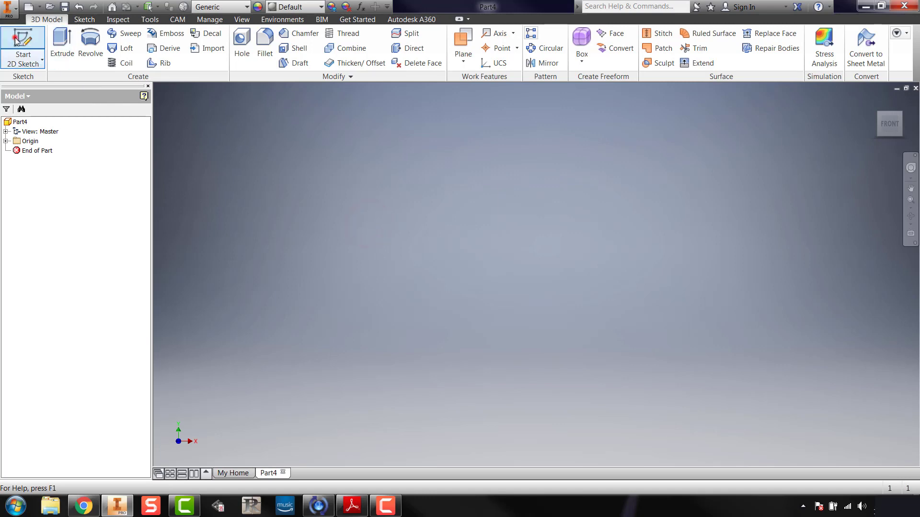
left_click(19, 38)
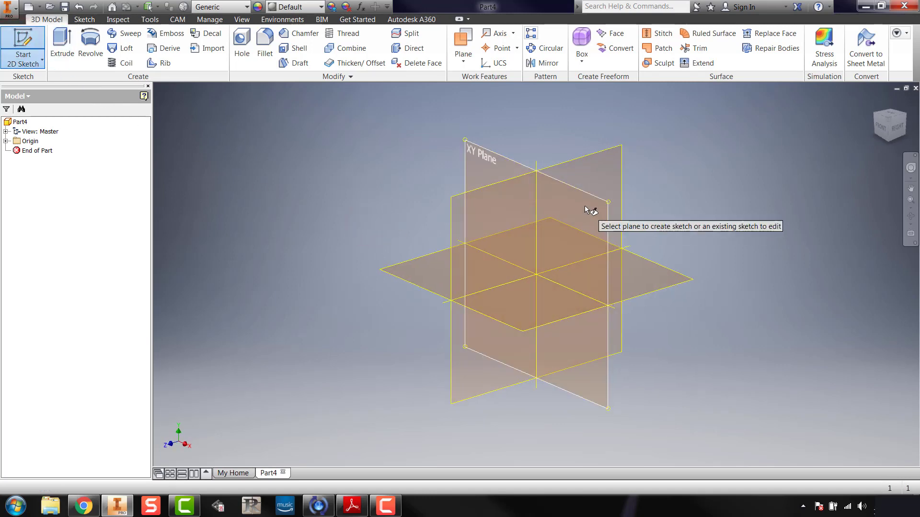
left_click(585, 206)
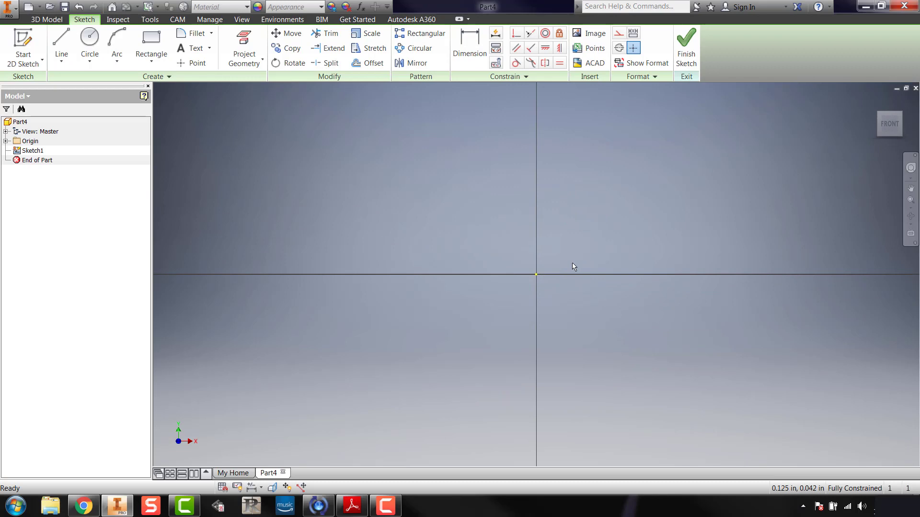
Draw a rectangle 4 in wide and 2.5 in high with its lower-left corner at the origin, and finish the sketch
key("F2")
mouse_move(571, 263)
left_mouse_down()
mouse_move(270, 388)
mouse_move(285, 383)
left_mouse_up()
key("Escape")
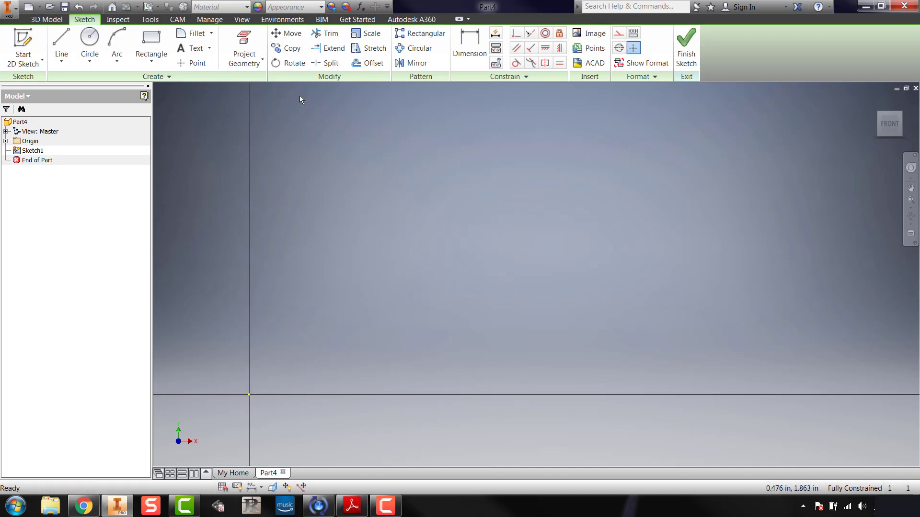
left_click(152, 39)
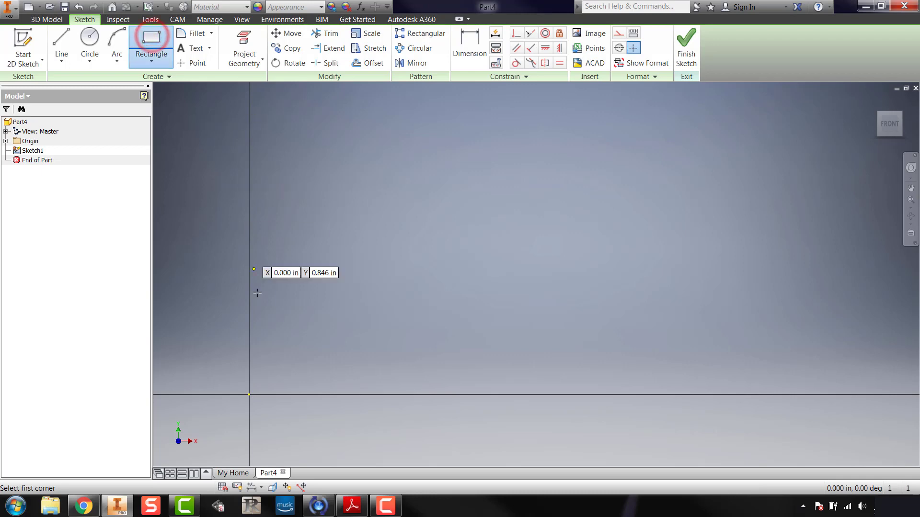
left_click(249, 395)
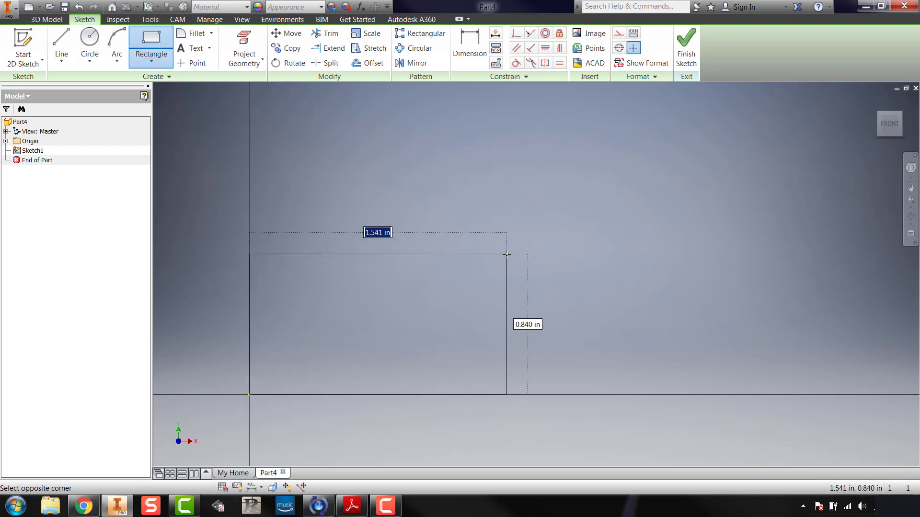
type("4")
key("Tab")
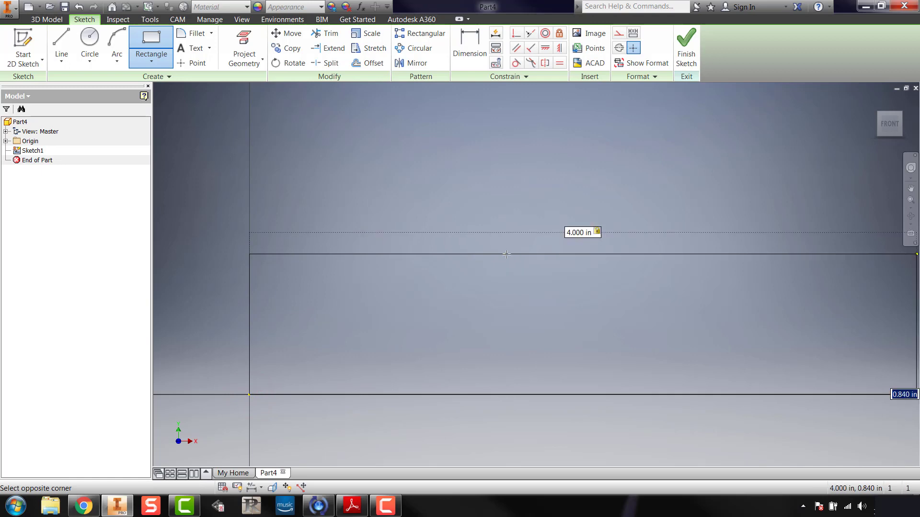
type("2.5")
key("Tab")
key("Return")
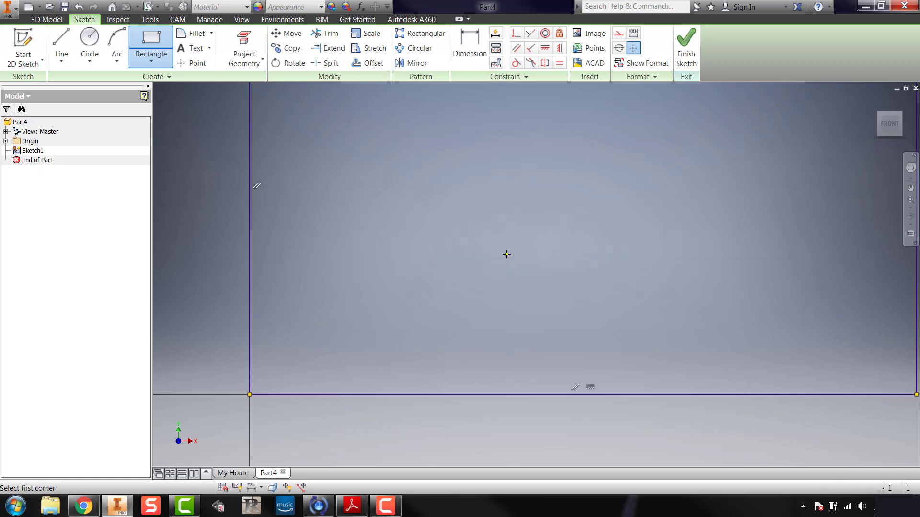
scroll(543, 337, "up", 2)
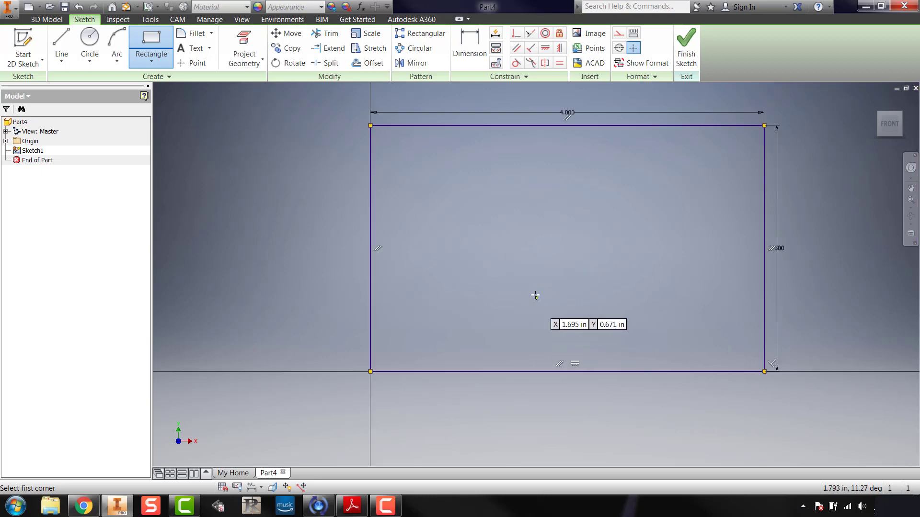
middle_click_drag(543, 305, 468, 336)
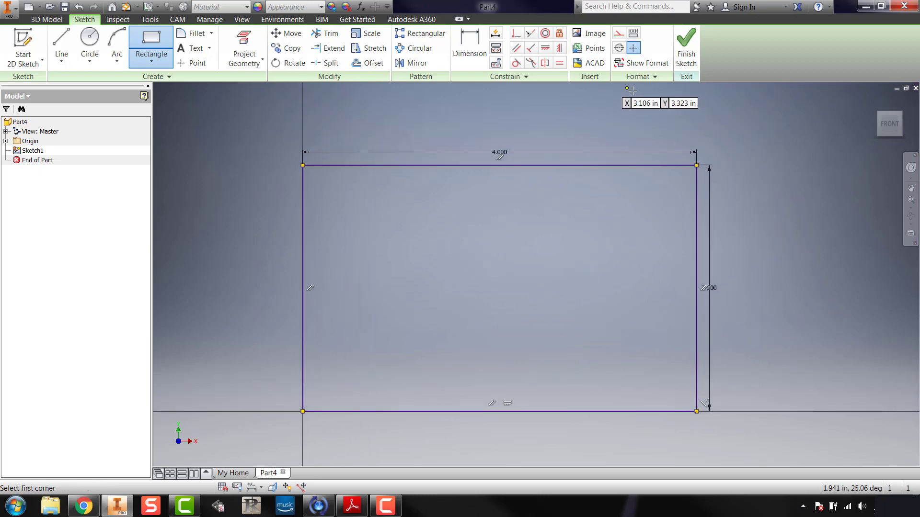
left_click(687, 55)
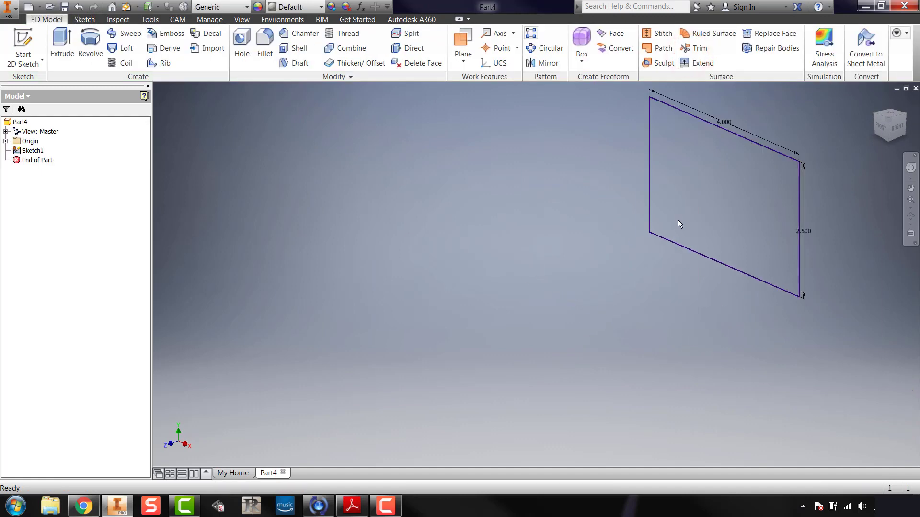
Extrude the rectangular profile 2.5 in into a solid block
left_click(62, 43)
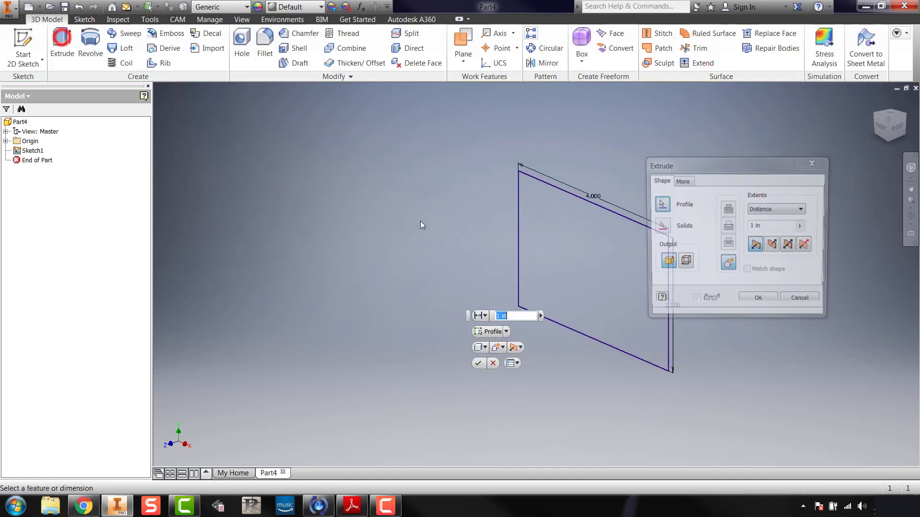
triple_click(775, 225)
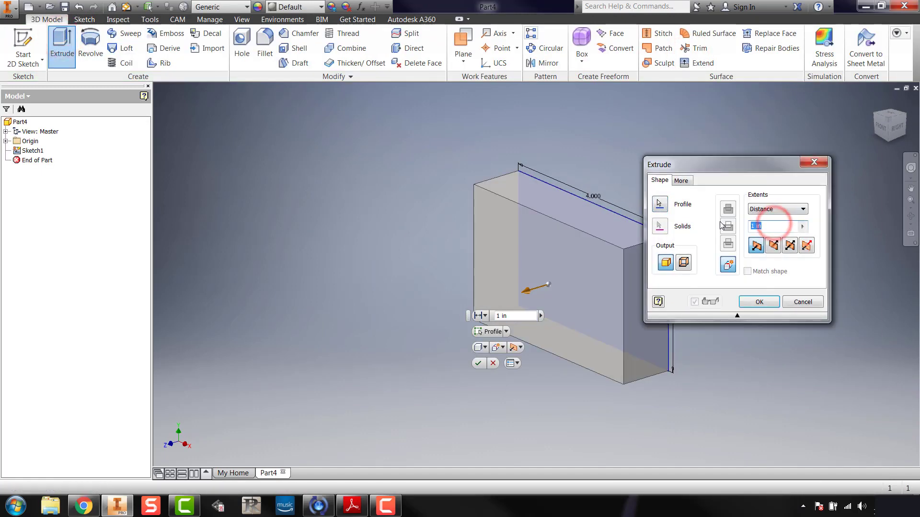
type("2.5")
key("Return")
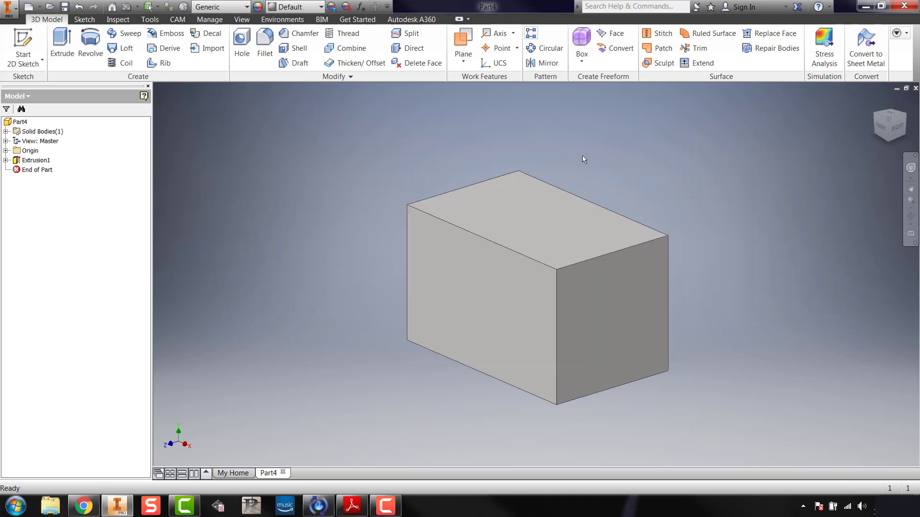
Check the PDF drawing again in Adobe Reader, and start a 2D sketch on the block's front face in Inventor
left_click(351, 508)
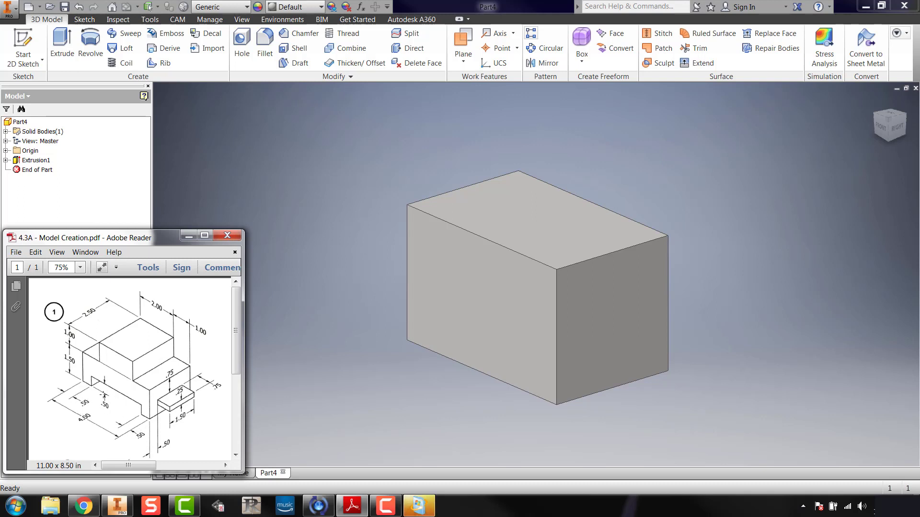
left_click(343, 232)
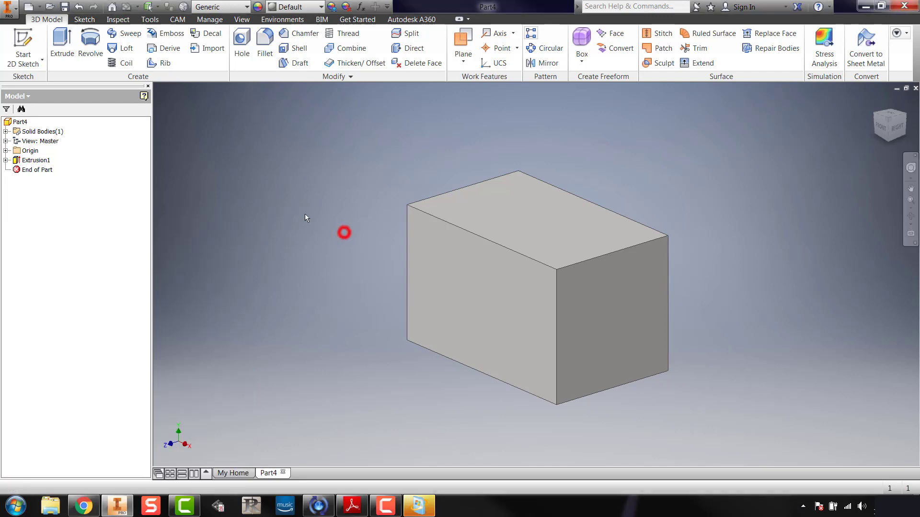
left_click(24, 41)
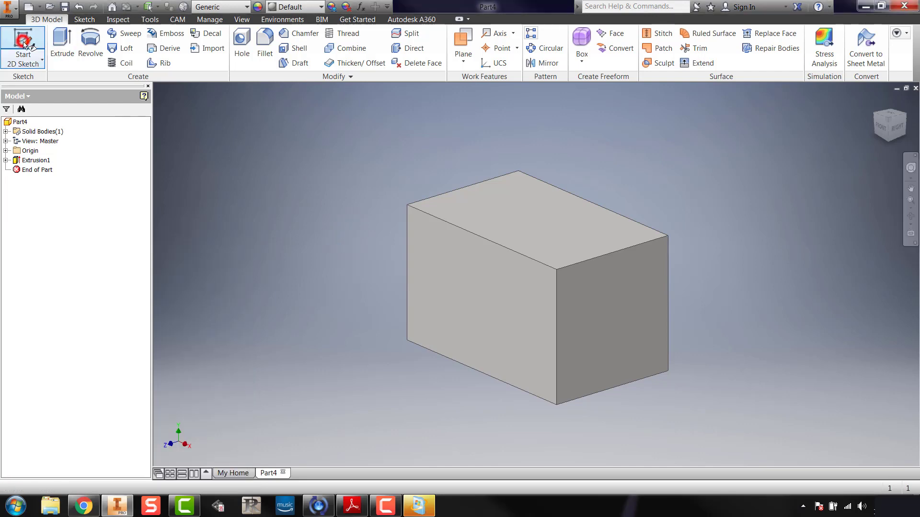
left_click(484, 295)
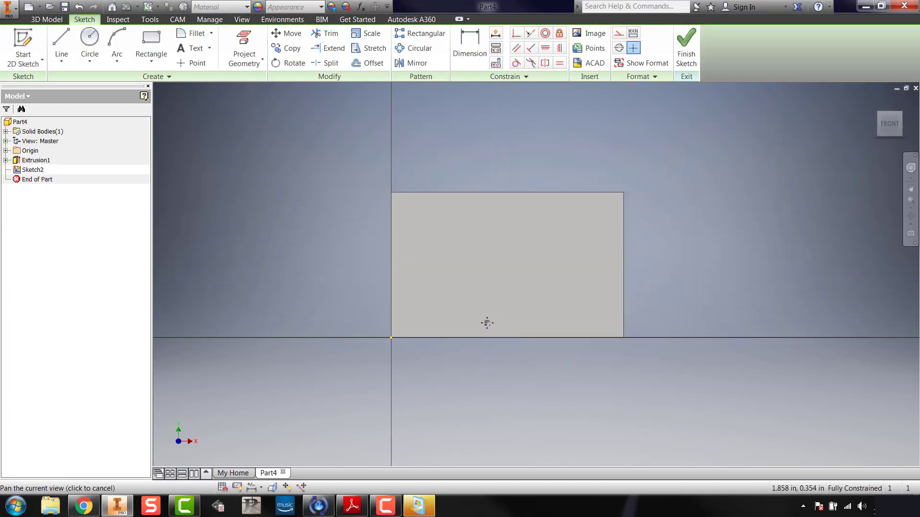
Draw a rectangle 3 in wide and 0.5 in high for the notch, resting on the front face's bottom edge
left_click(156, 38)
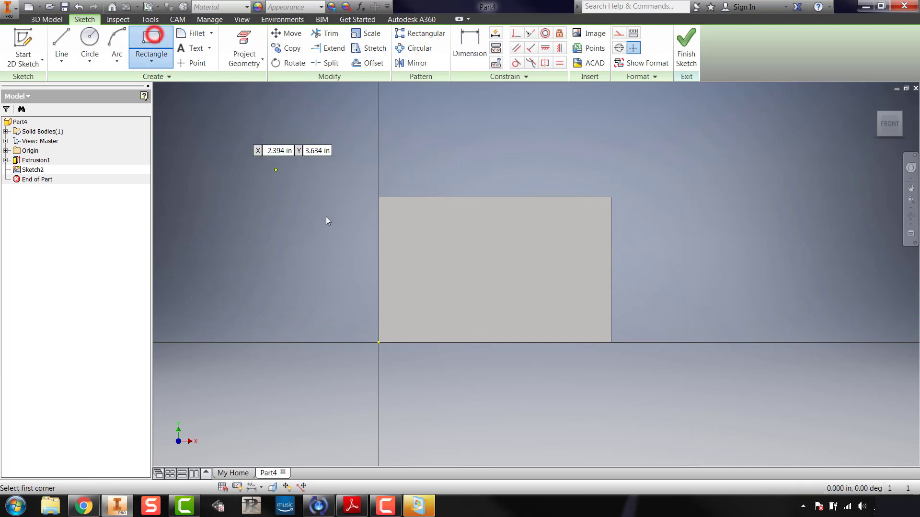
left_click(415, 343)
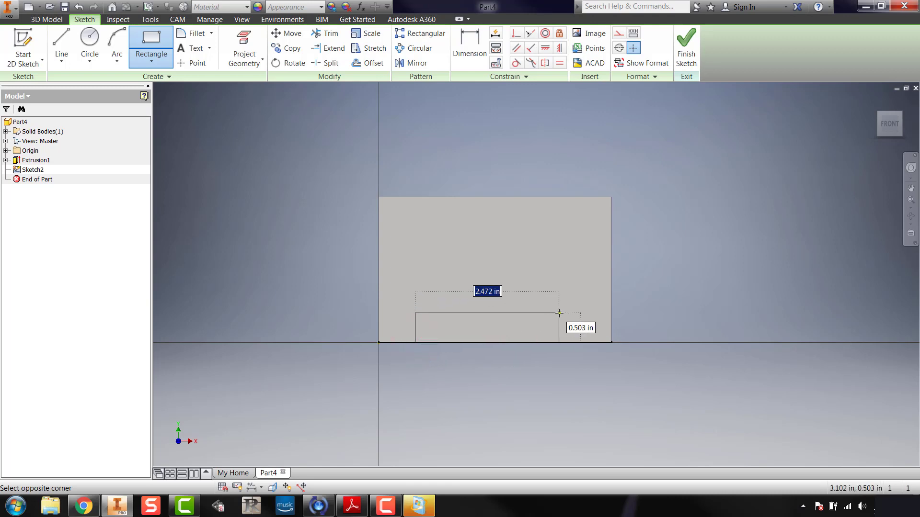
type("3")
key("Tab")
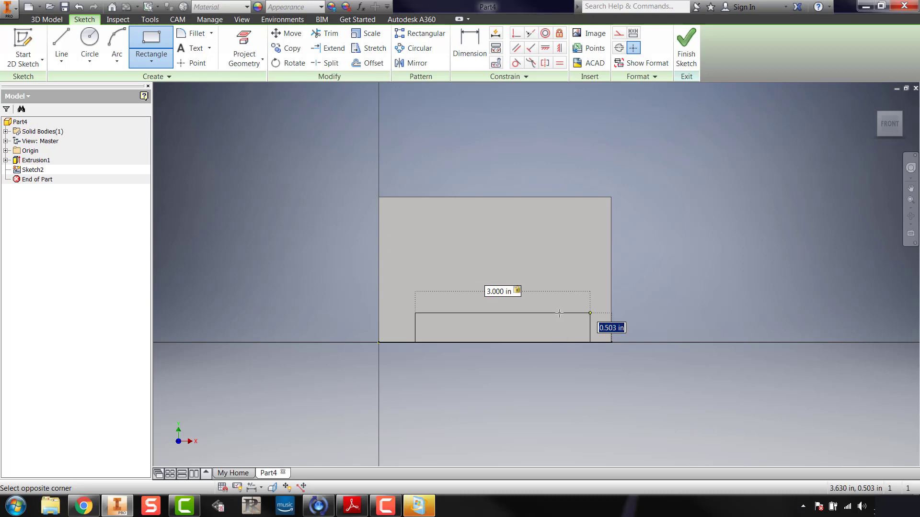
type(".5")
key("Return")
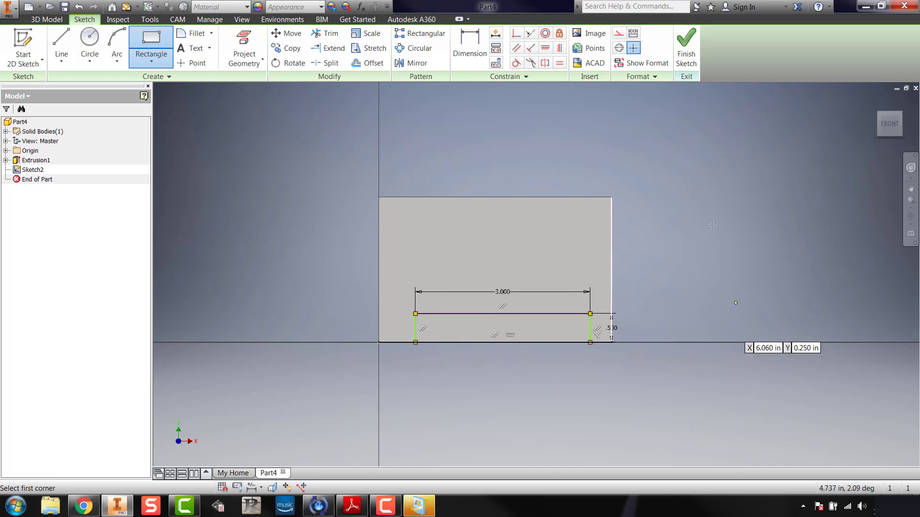
Dimension the distance from the block's left edge to the notch rectangle's left side as 0.5 in, consulting the PDF drawing
left_click(472, 49)
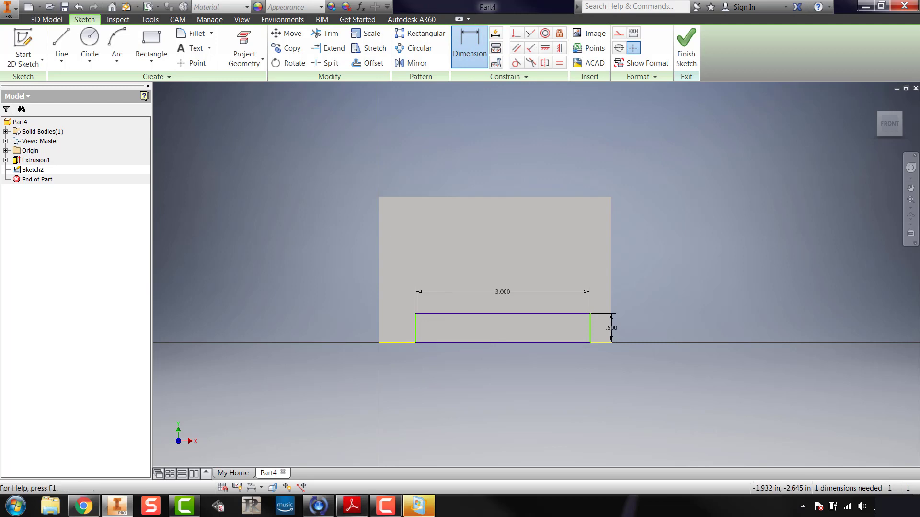
left_click(353, 506)
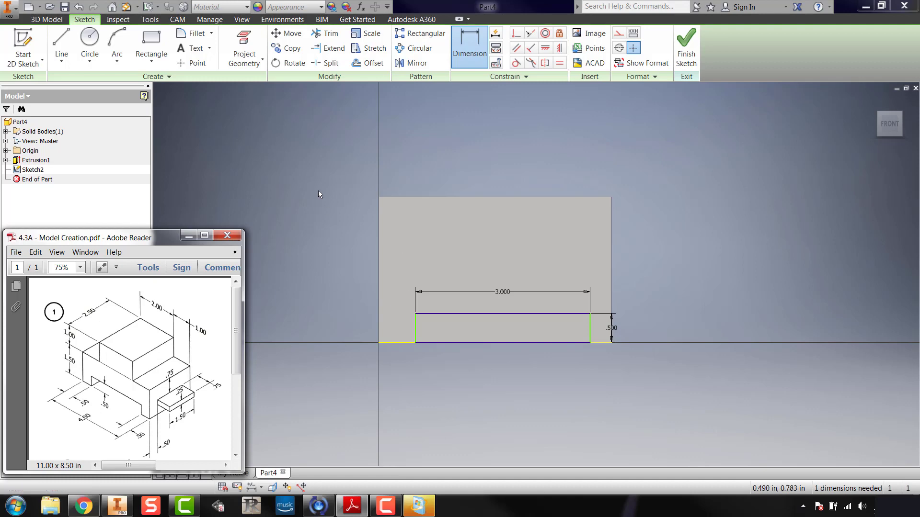
left_click(318, 212)
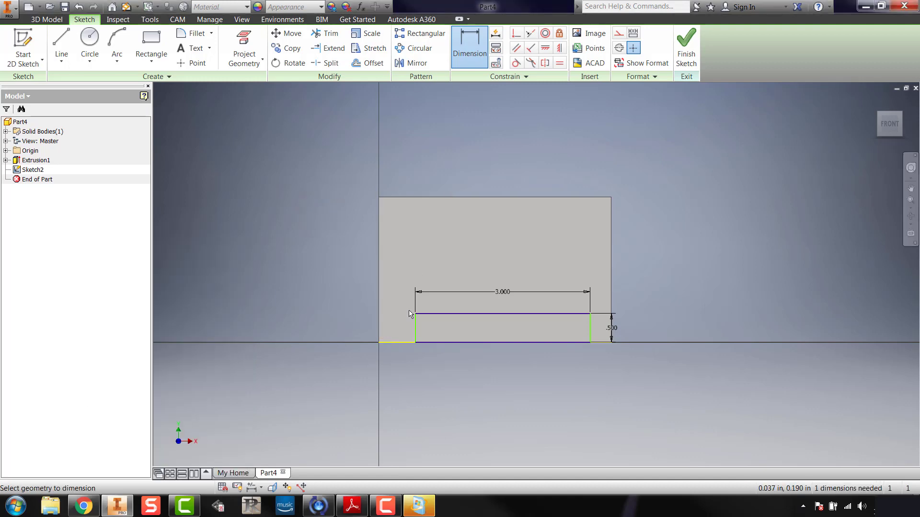
left_click(378, 324)
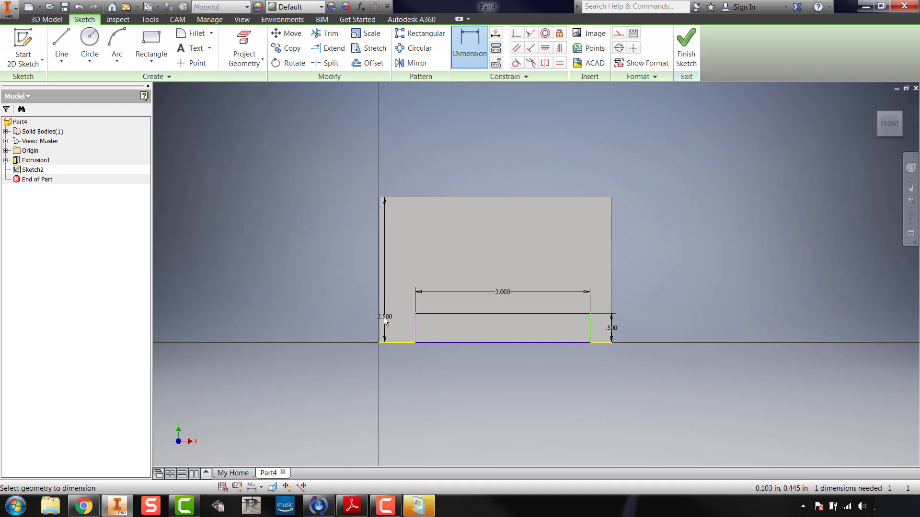
left_click(415, 325)
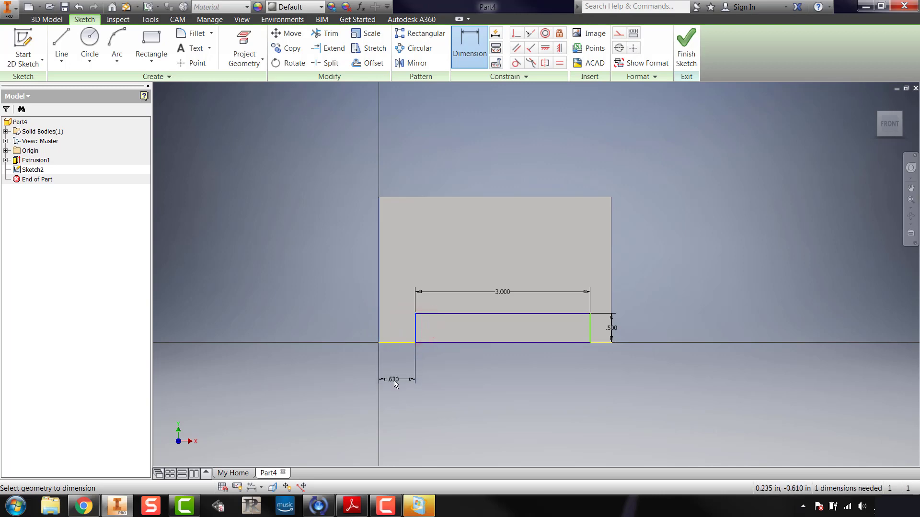
left_click(394, 384)
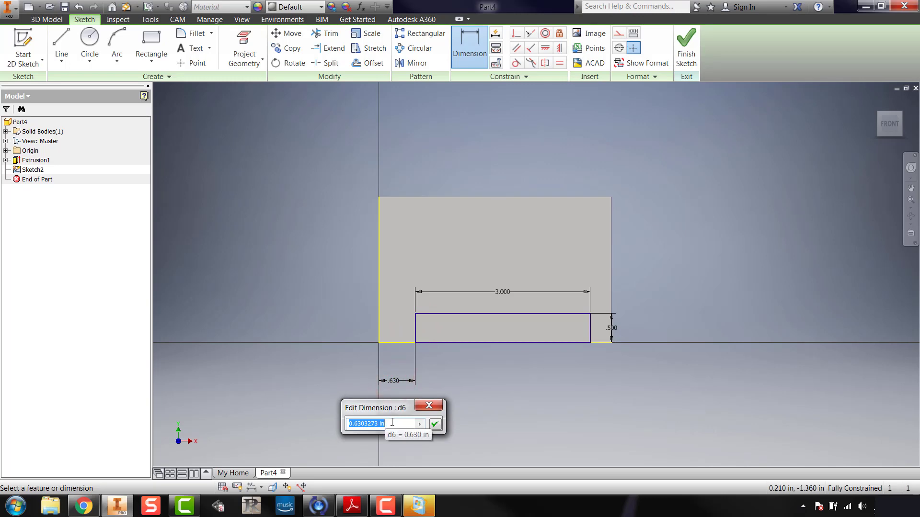
type(".5")
key("Return")
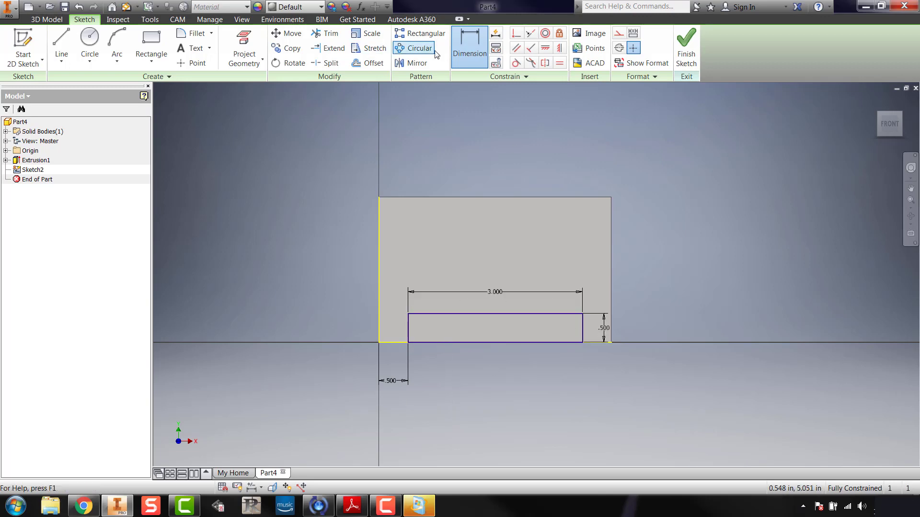
Try to dimension the distance from the notch rectangle's right side to the block's right edge
left_click(583, 329)
left_click(611, 333)
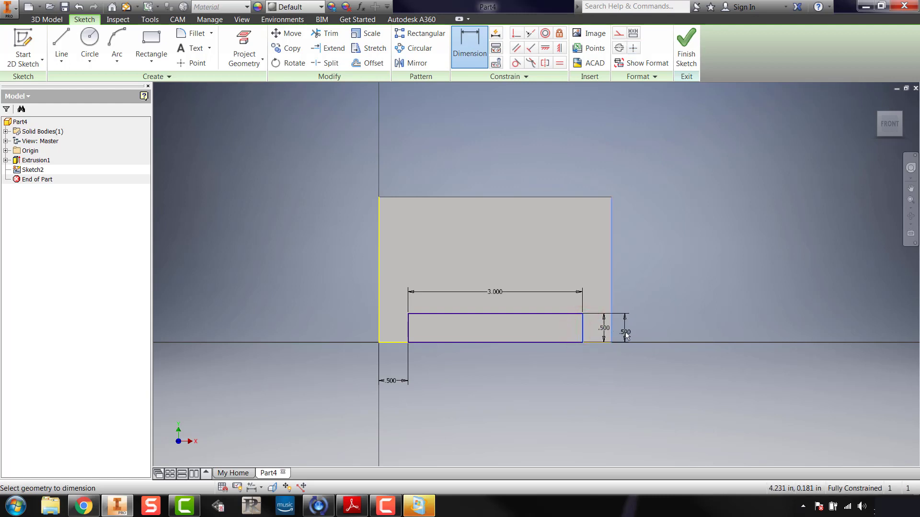
left_click(469, 48)
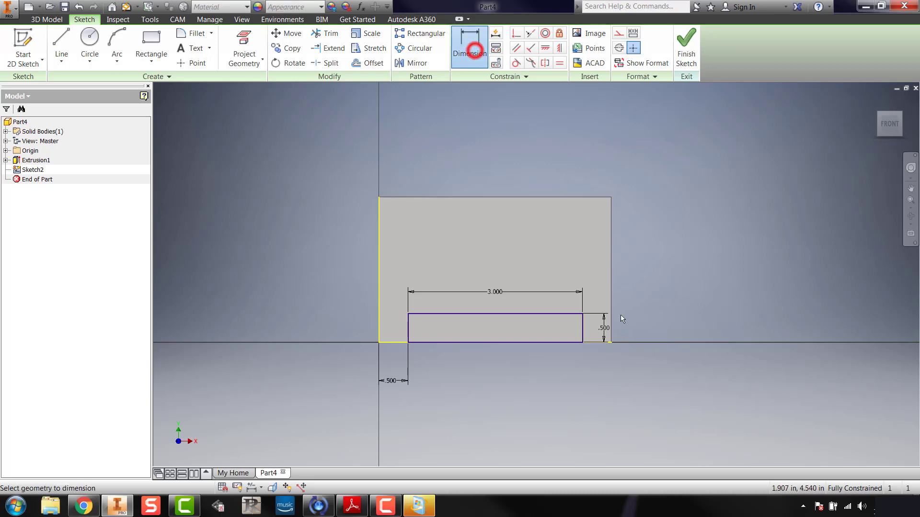
left_click(582, 326)
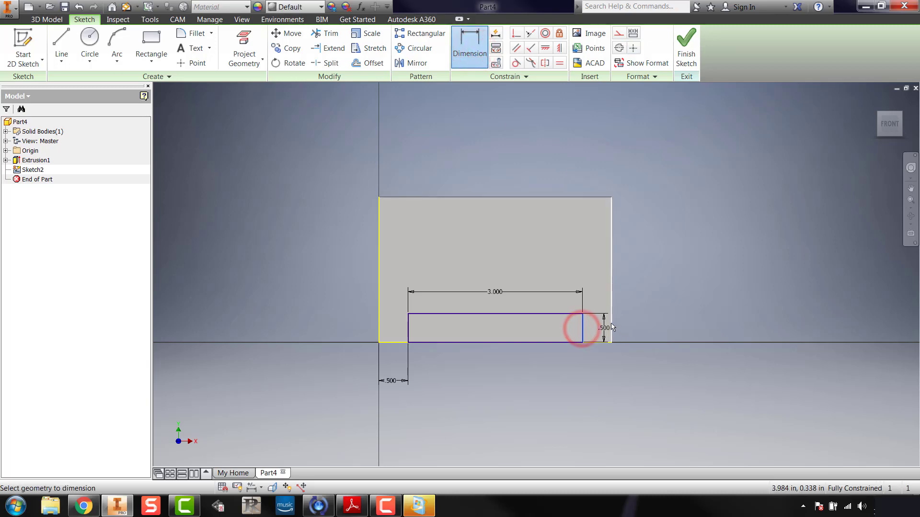
left_click(610, 323)
key("Escape")
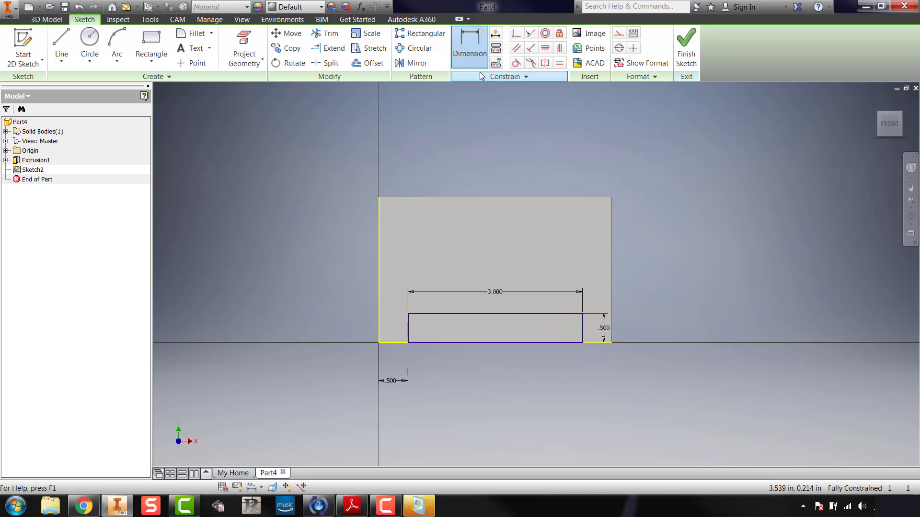
left_click(474, 54)
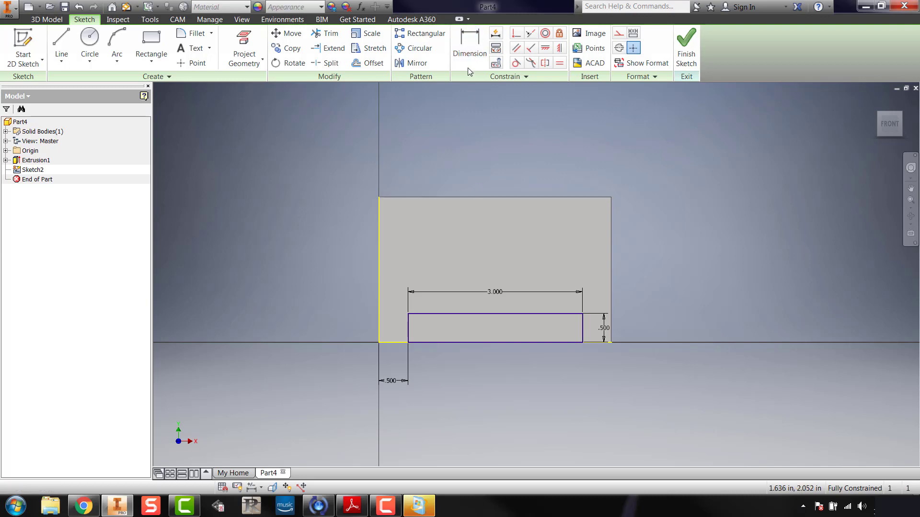
left_click(611, 320)
left_click(582, 324)
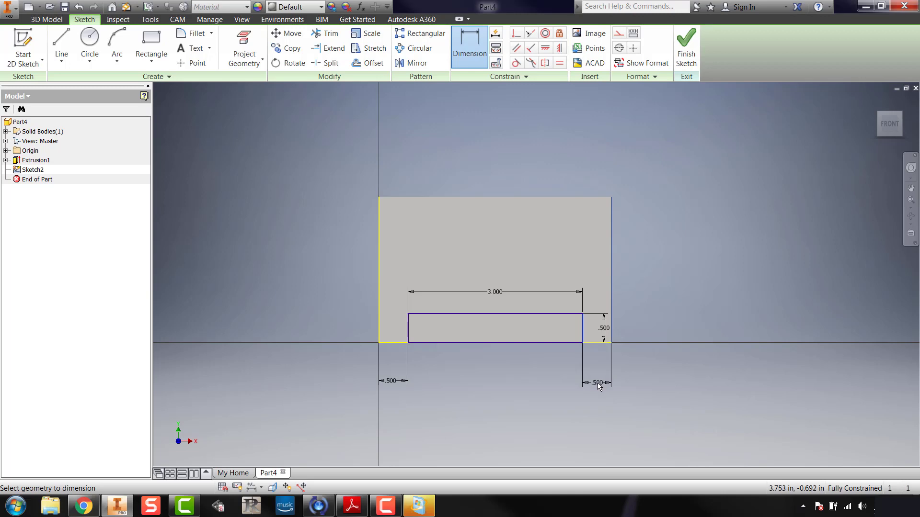
key("Escape")
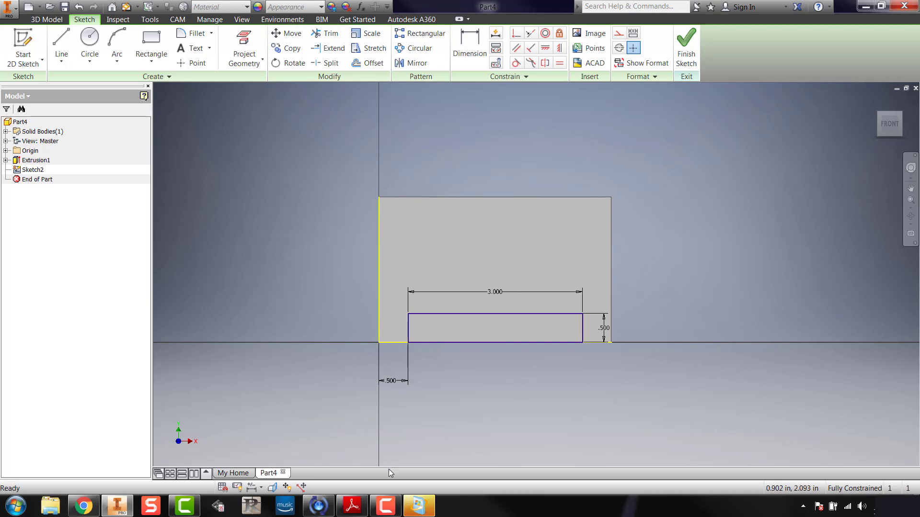
Check the PDF drawing in Adobe Reader, and draw a 1 in by 1 in square at the front face's upper-left corner in Inventor
left_click(352, 506)
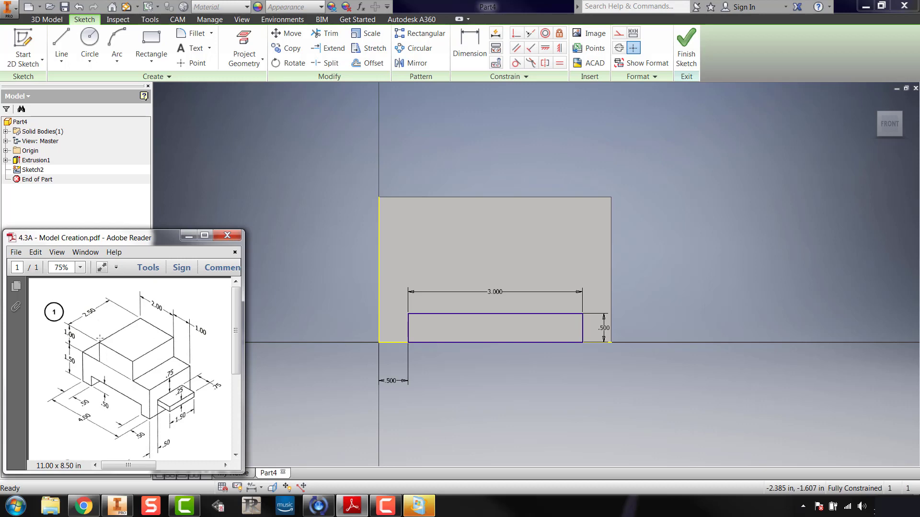
left_click(287, 236)
left_click(151, 39)
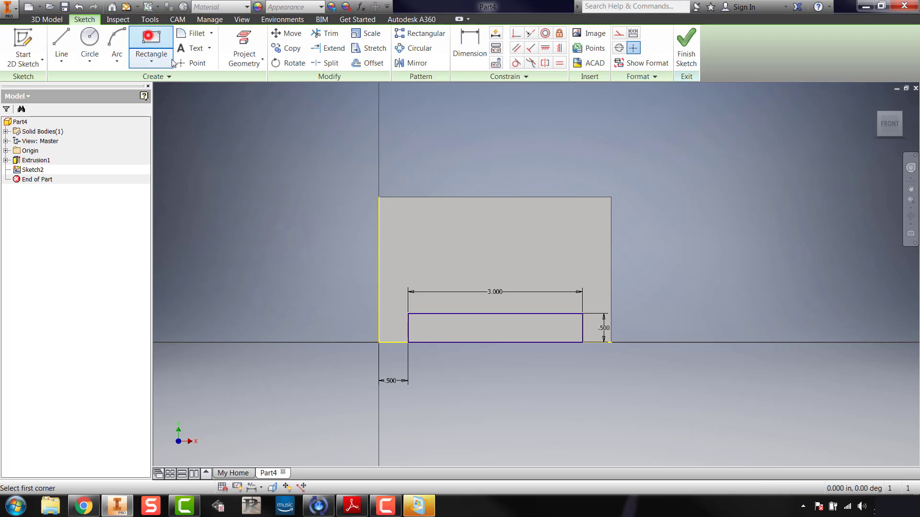
left_click(379, 197)
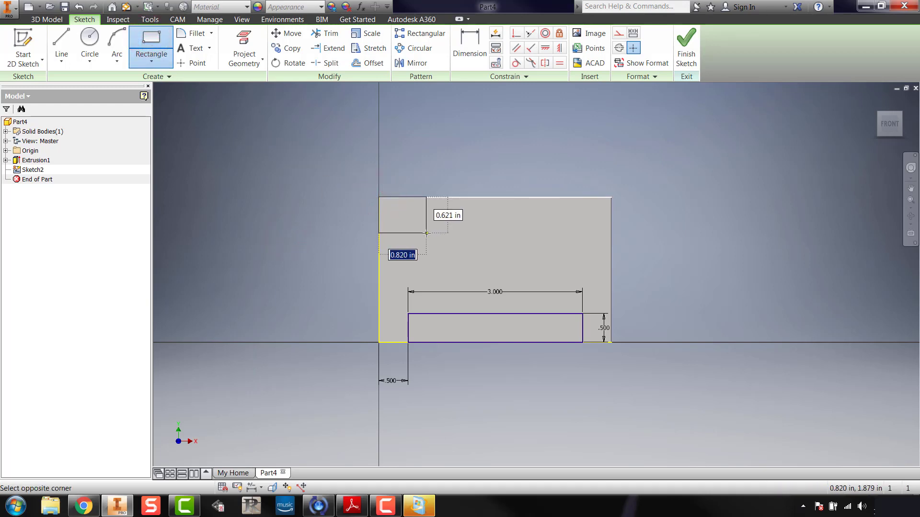
type("1")
key("Tab")
type("1")
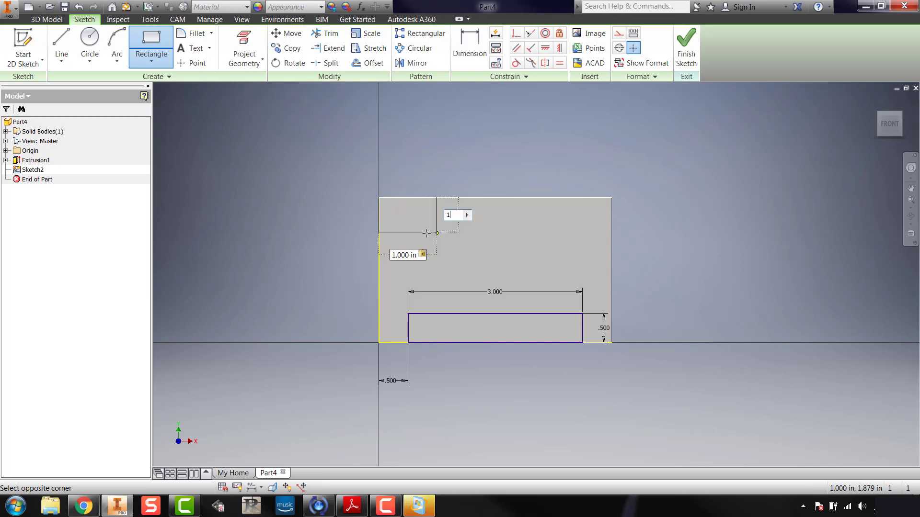
key("Tab")
key("Return")
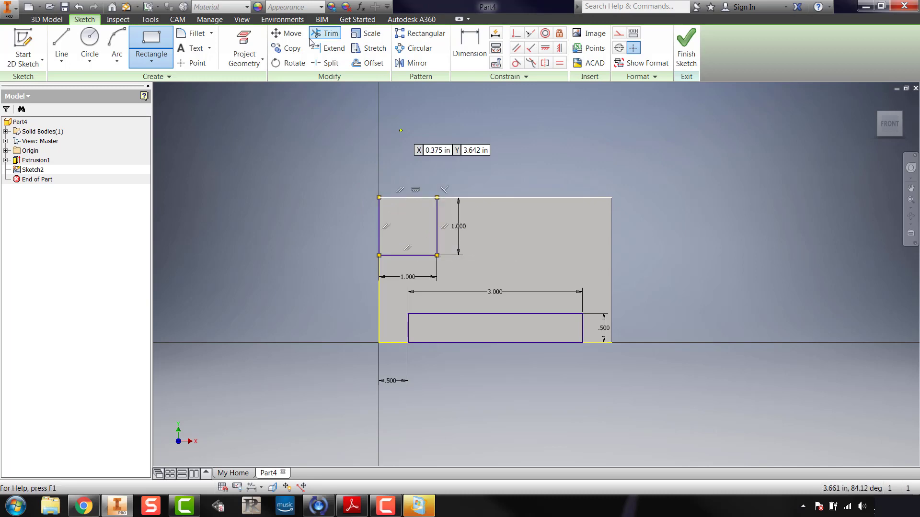
Draw a 1 in by 1 in square at the front face's upper-right corner and finish the sketch
left_click(609, 197)
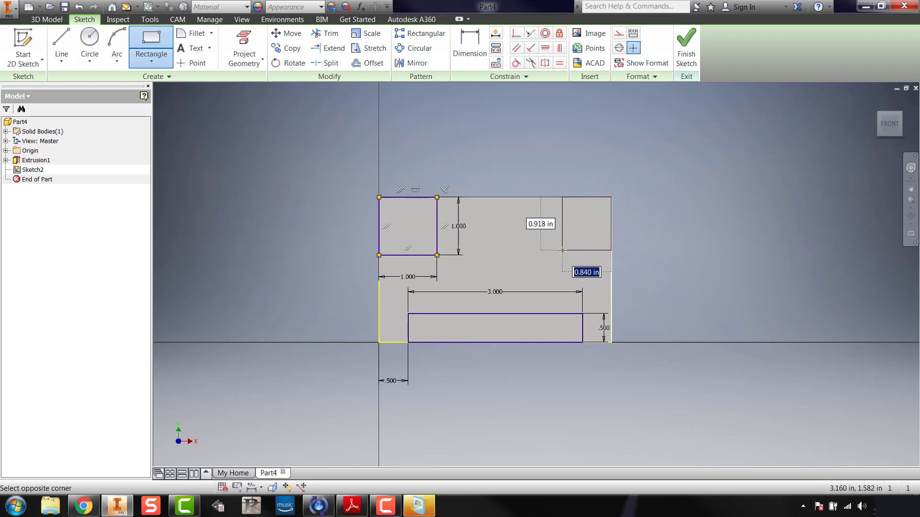
type("1")
key("Tab")
type("1")
key("Tab")
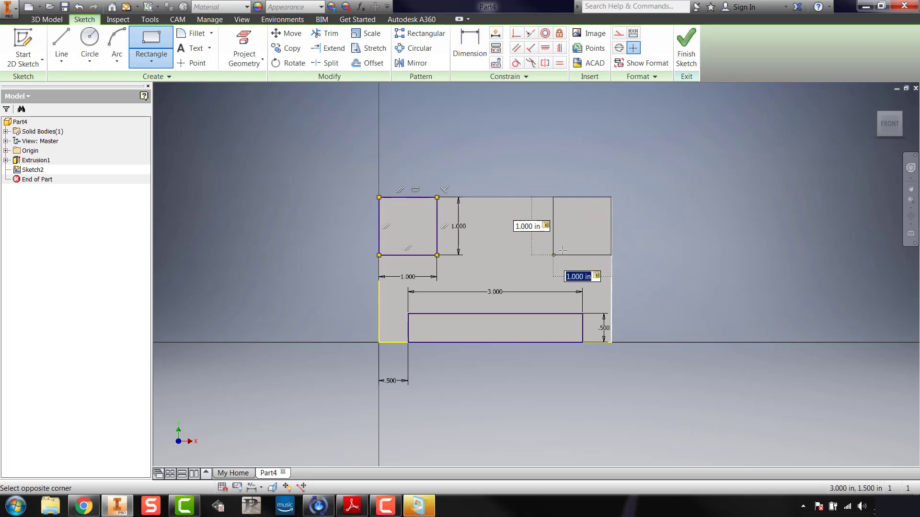
key("Return")
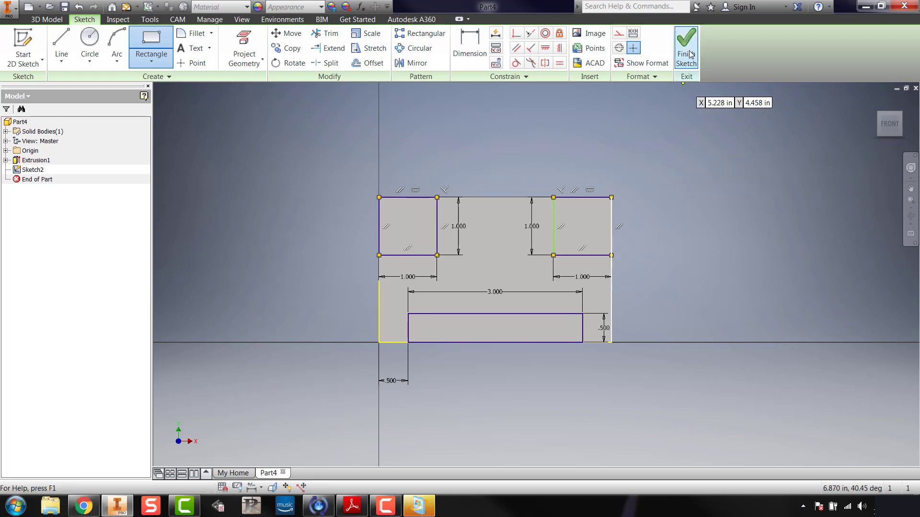
left_click(689, 54)
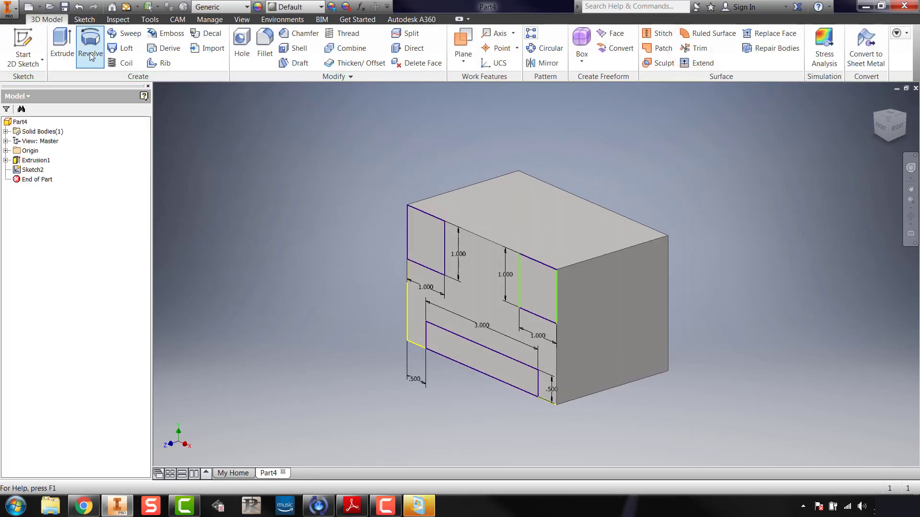
Extrude both corner squares and the notch rectangle as a cut into the block, with the extents set to All
left_click(62, 46)
left_click(424, 238)
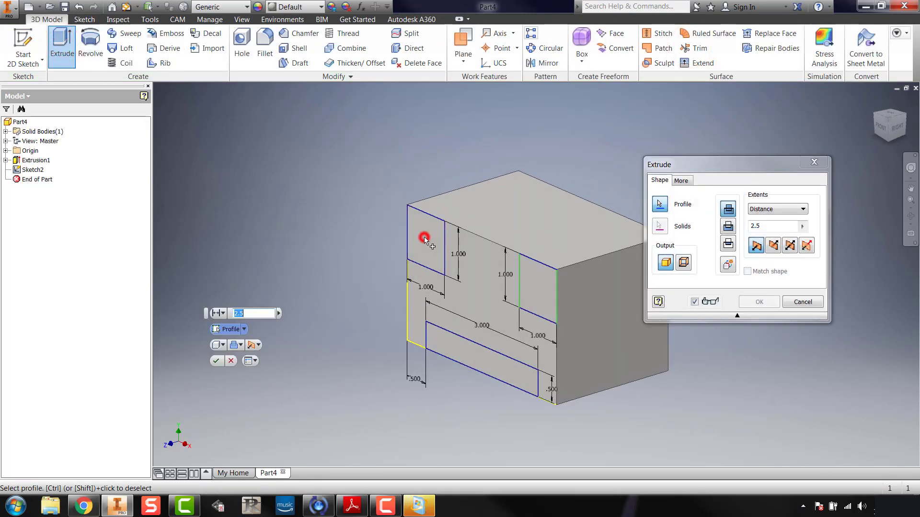
left_click(537, 285)
left_click(483, 359)
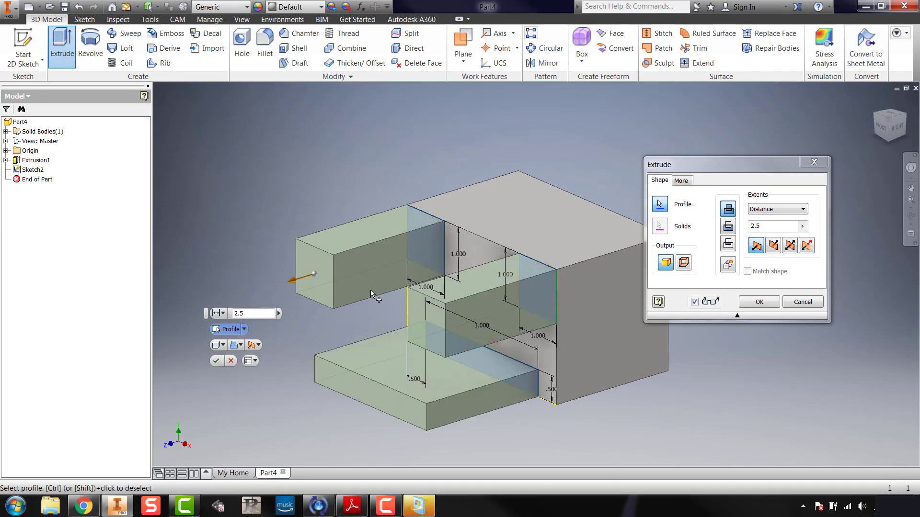
left_click(773, 245)
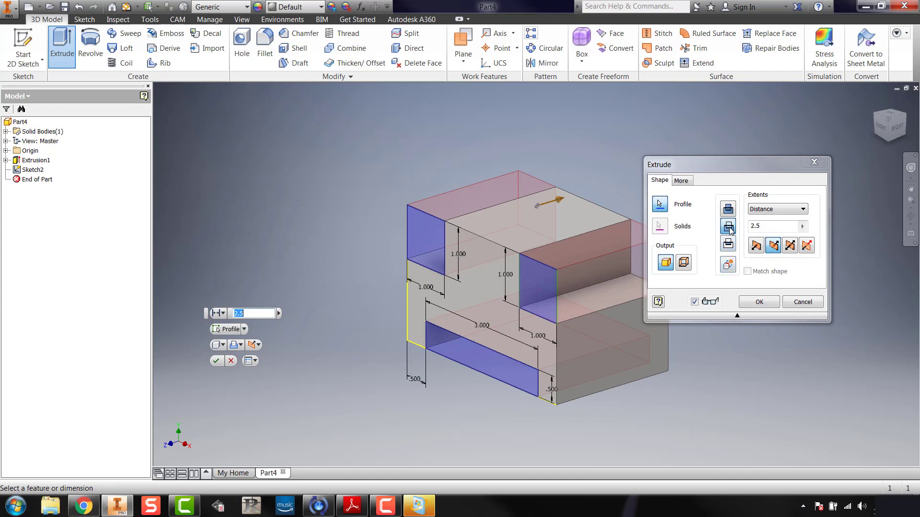
left_click(729, 210)
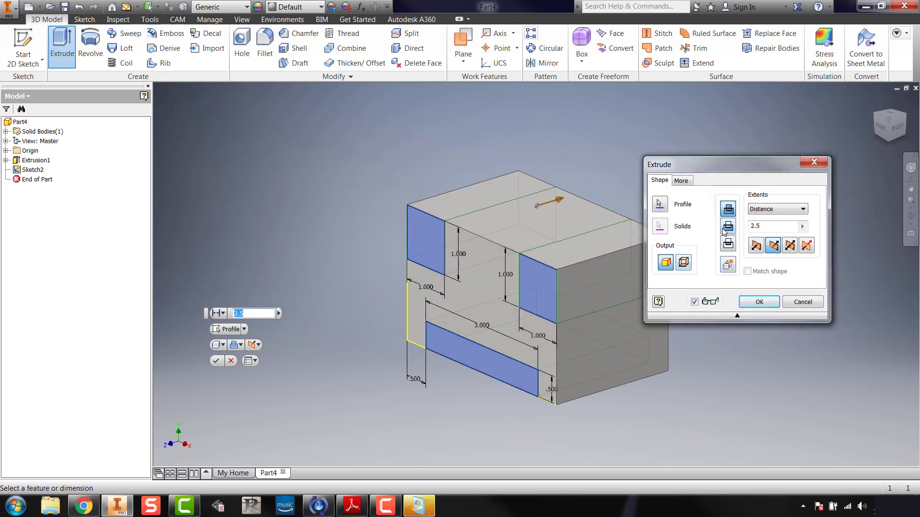
left_click(726, 227)
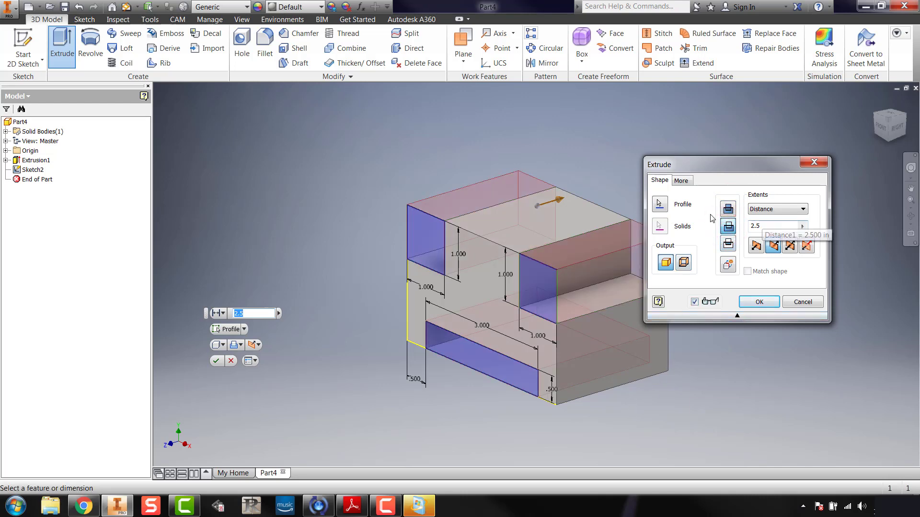
left_click(787, 209)
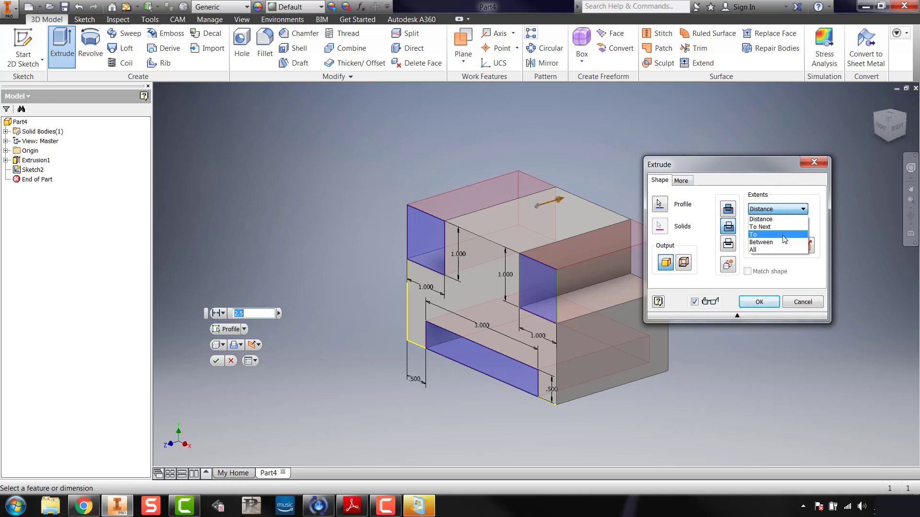
left_click(782, 249)
left_click(782, 248)
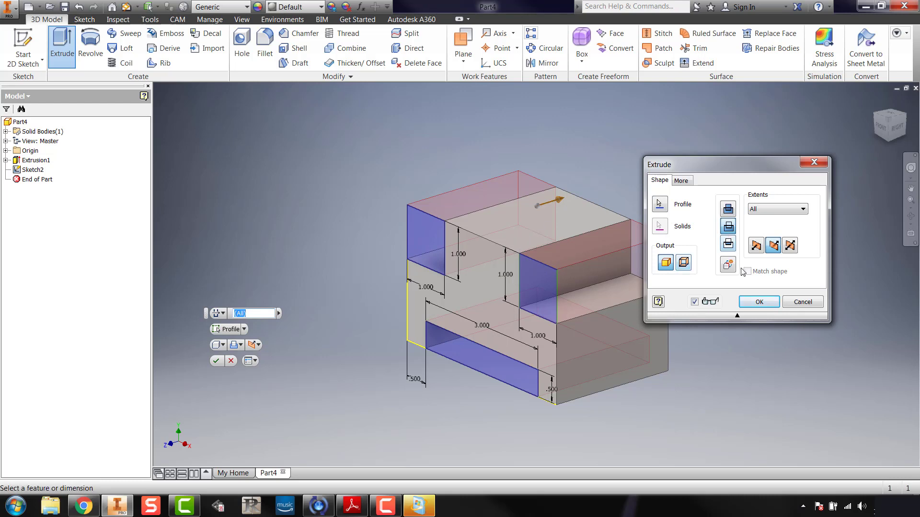
left_click(762, 302)
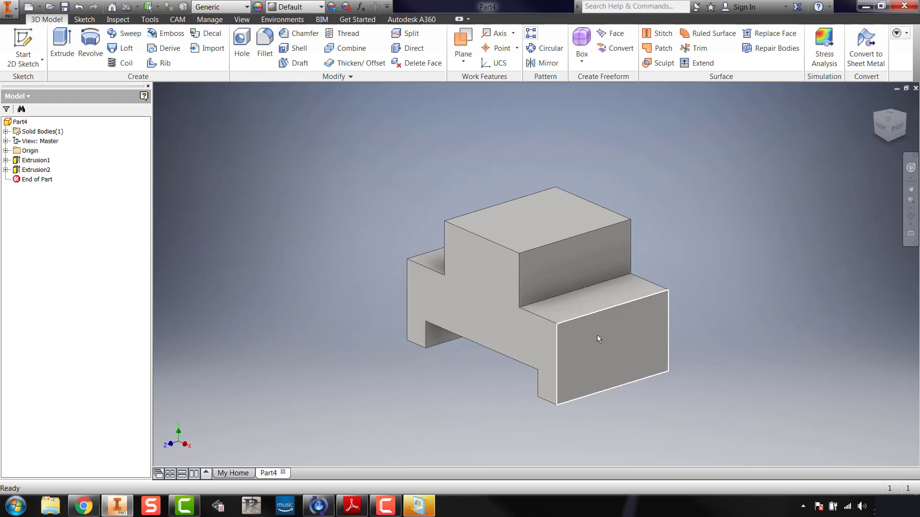
Check the PDF drawing in Adobe Reader, and start a 2D sketch on the part's right end face in Inventor
left_click(352, 507)
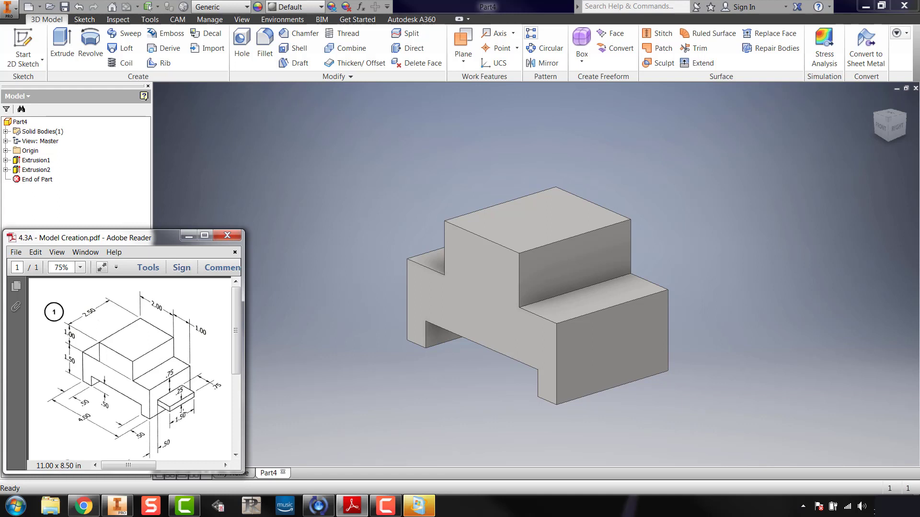
left_click(302, 183)
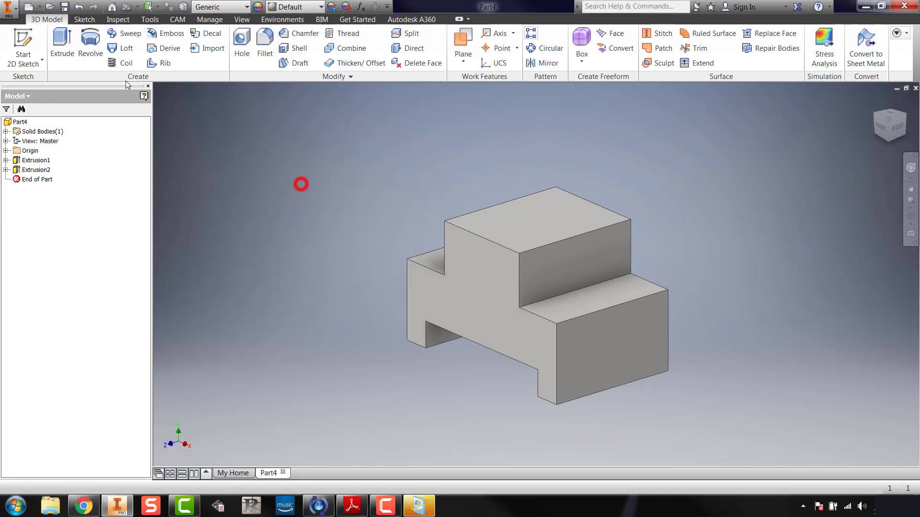
left_click(28, 44)
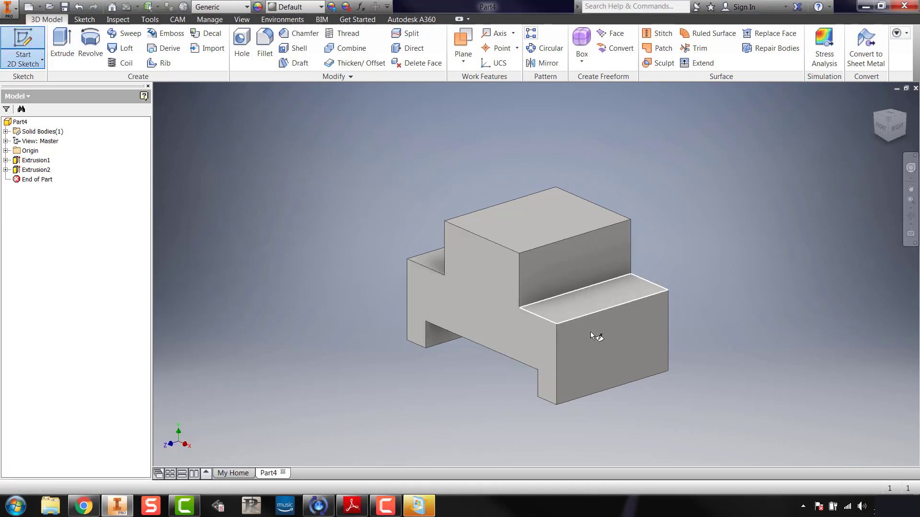
left_click(602, 358)
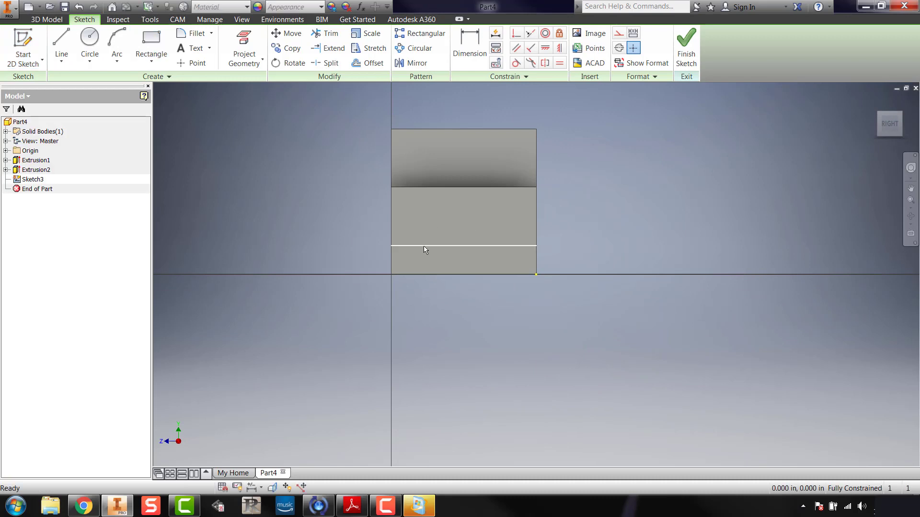
Draw a rectangle 1.5 in wide and 0.25 in high for the tab, inside the right end face
left_click(151, 40)
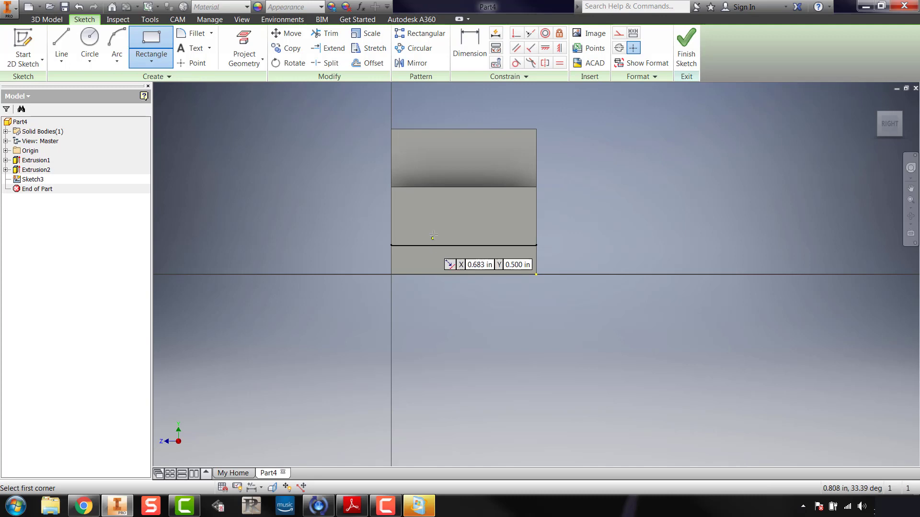
left_click(432, 234)
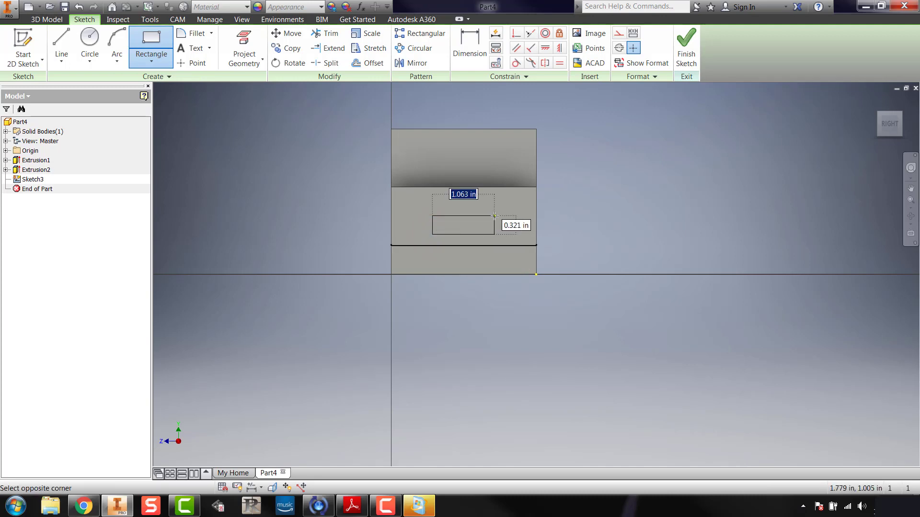
type("1.5")
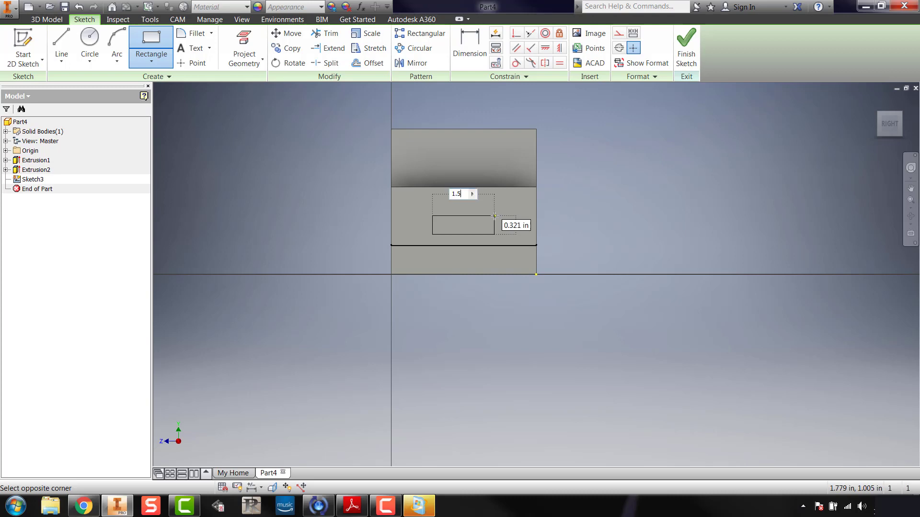
key("Tab")
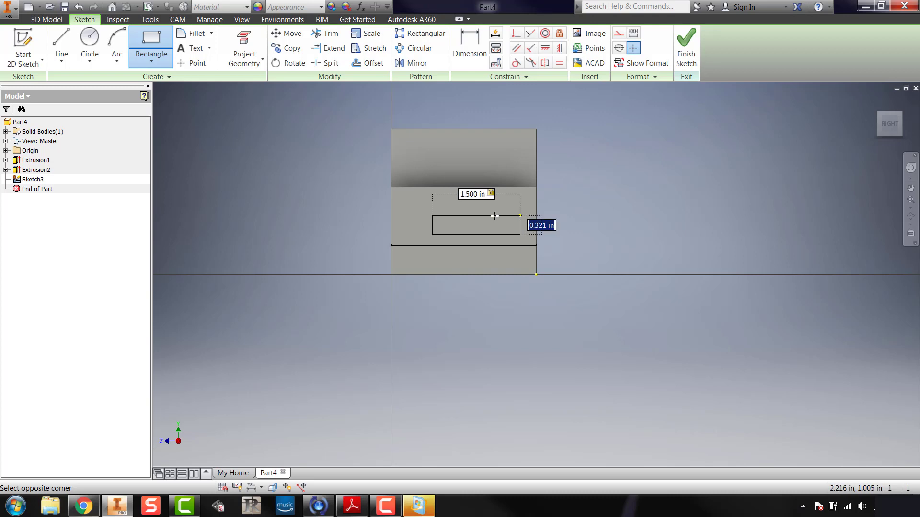
type(".25")
key("Return")
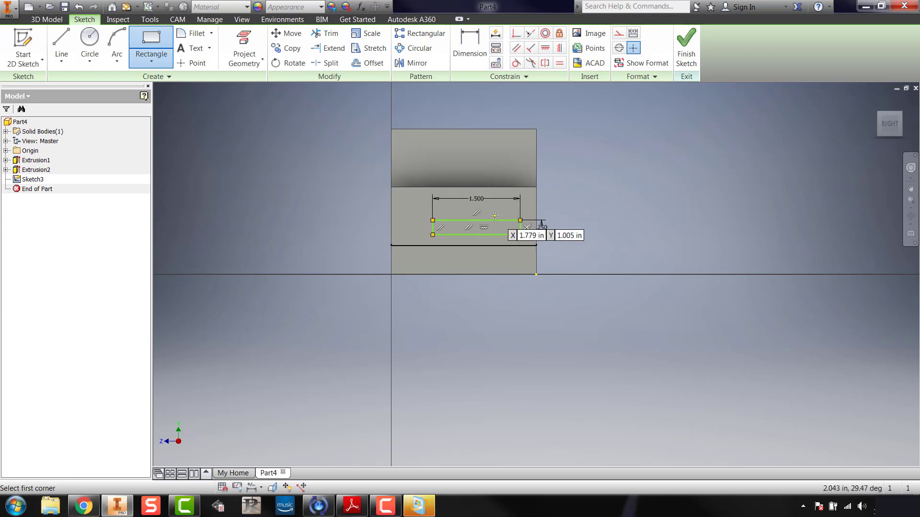
Check the PDF drawing in Adobe Reader, and dimension the tab rectangle 0.5 in from the end face's left vertical edge in Inventor
left_click(352, 506)
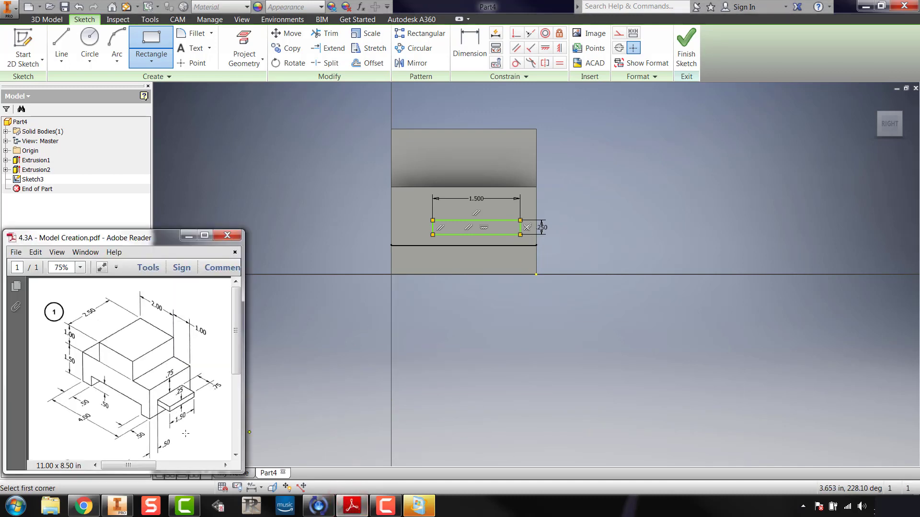
left_click_drag(237, 363, 237, 370)
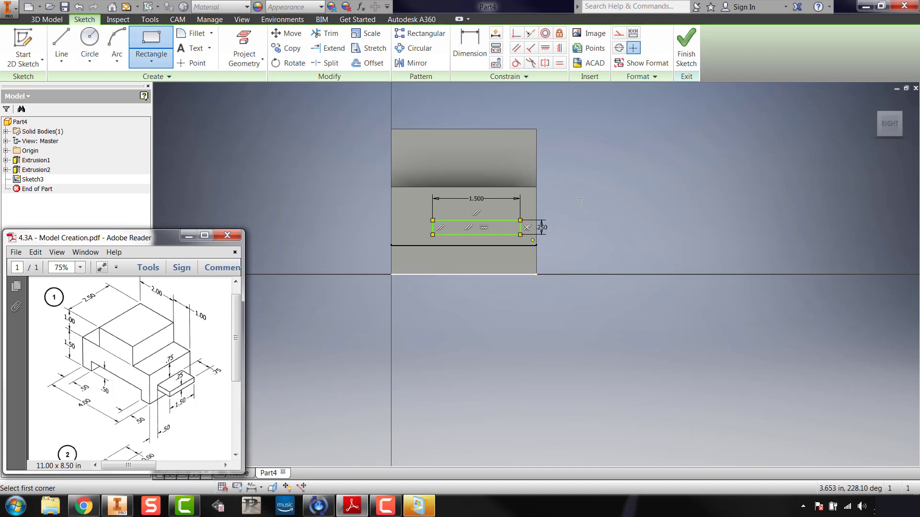
left_click(407, 97)
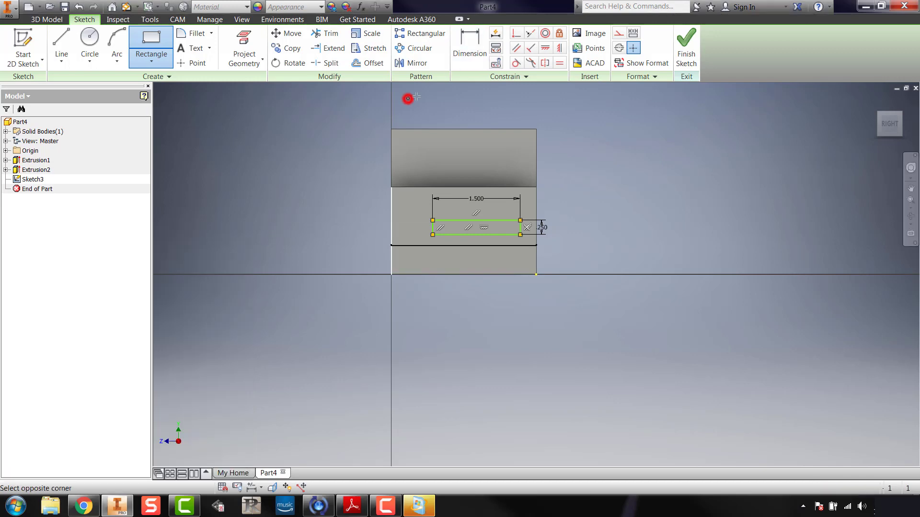
left_click(469, 42)
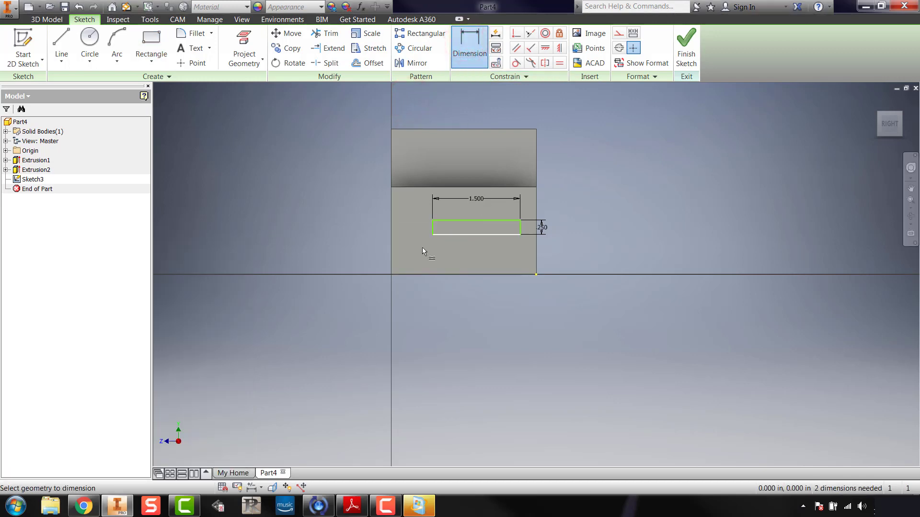
left_click(391, 228)
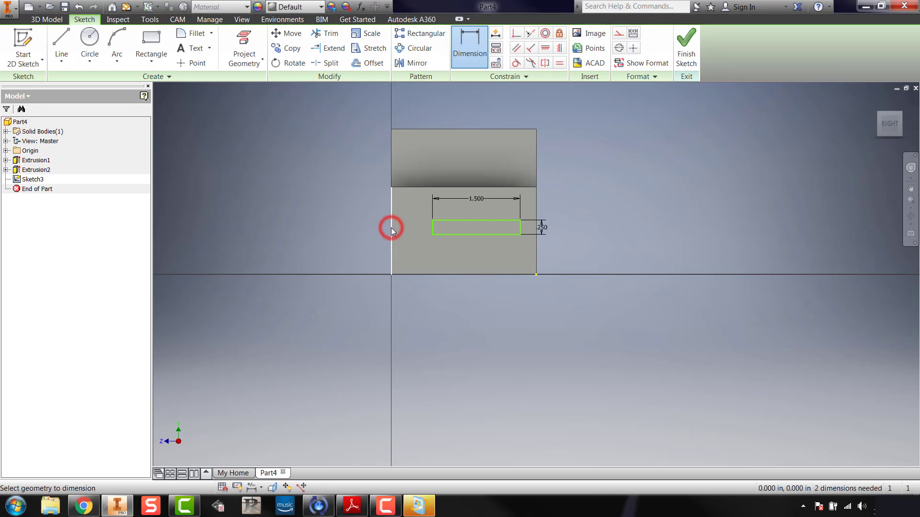
left_click(432, 227)
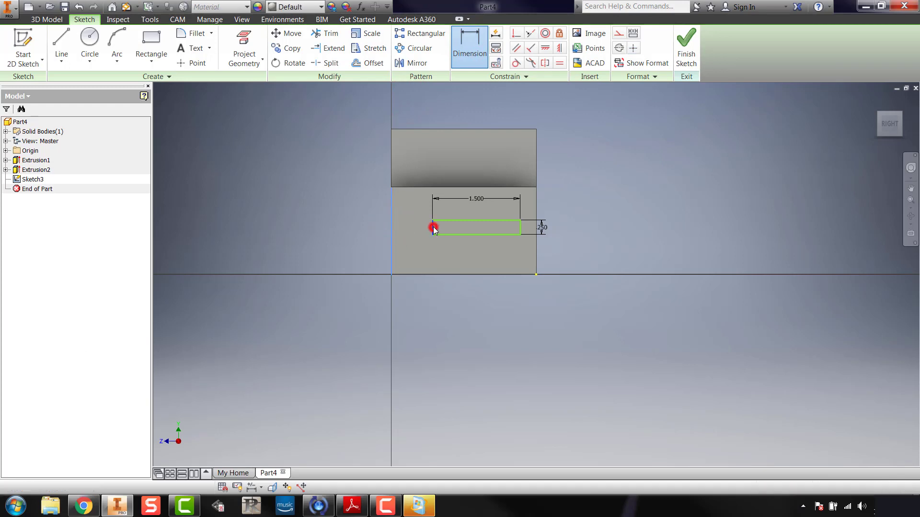
left_click(412, 308)
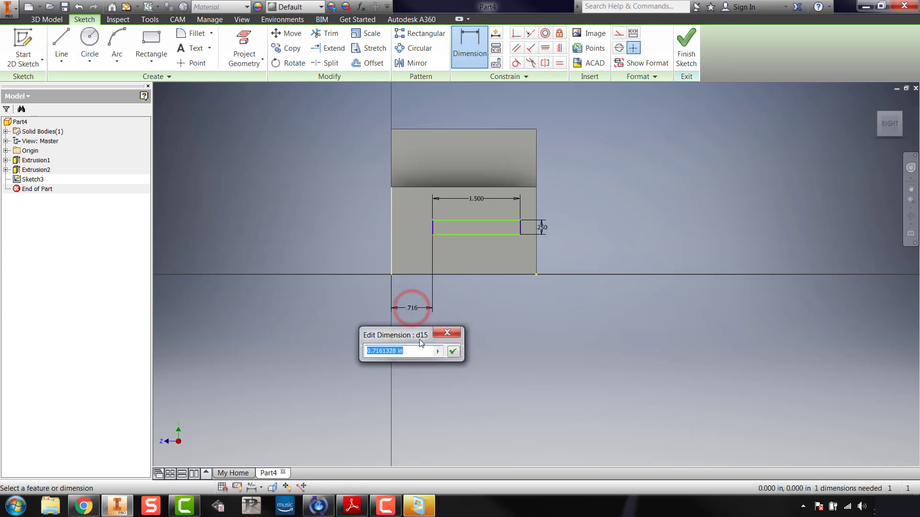
type(".5")
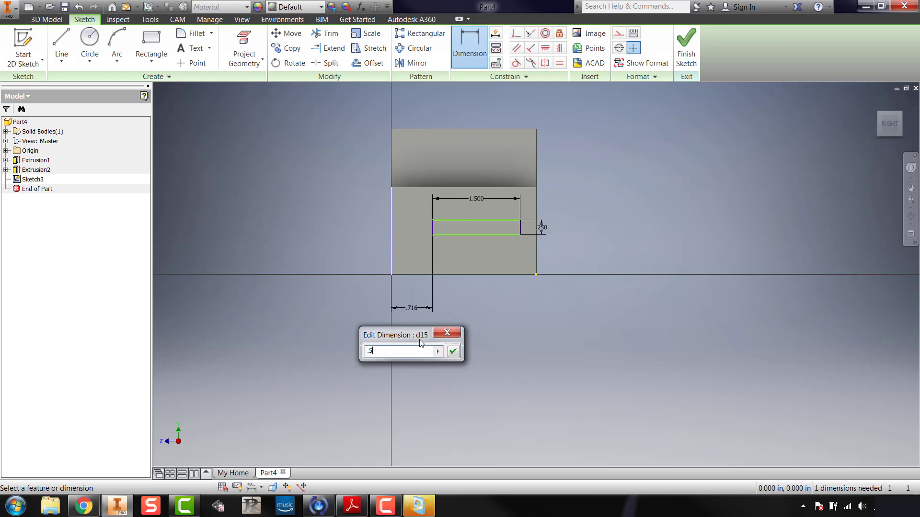
key("Return")
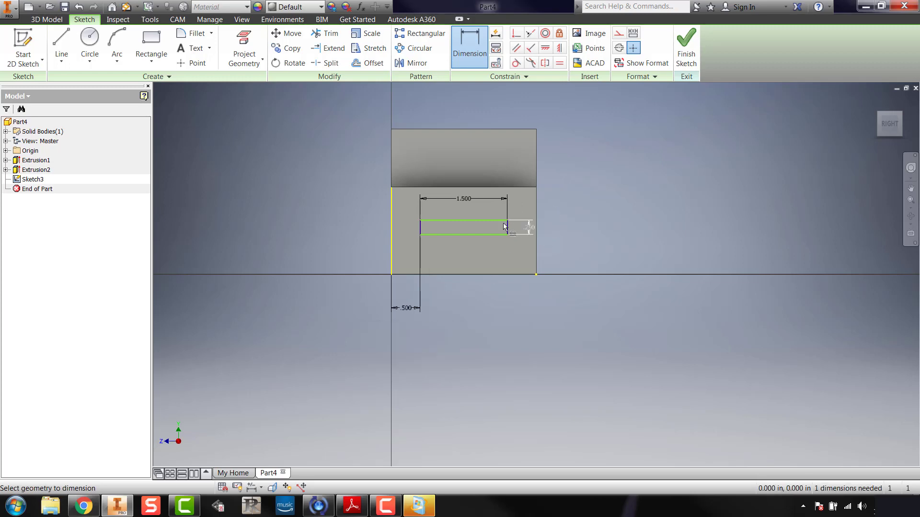
left_click(467, 186)
left_click(466, 220)
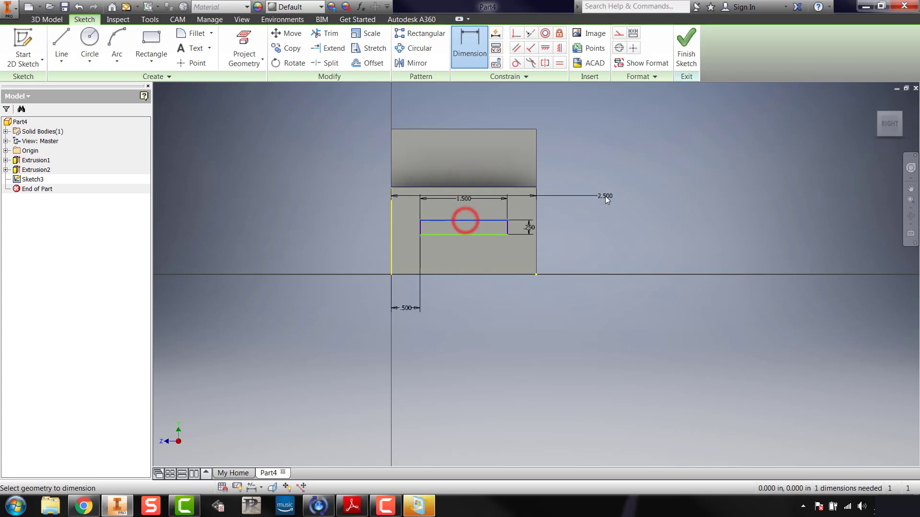
key("d")
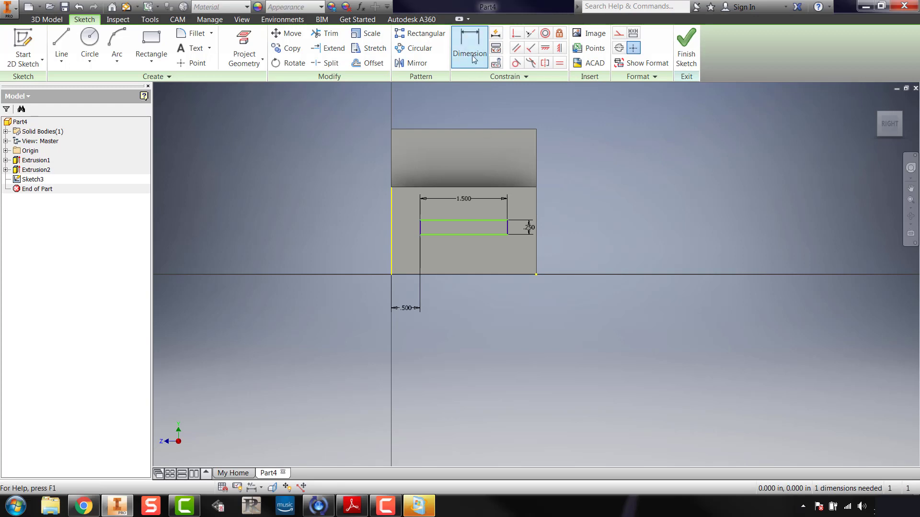
left_click(449, 219)
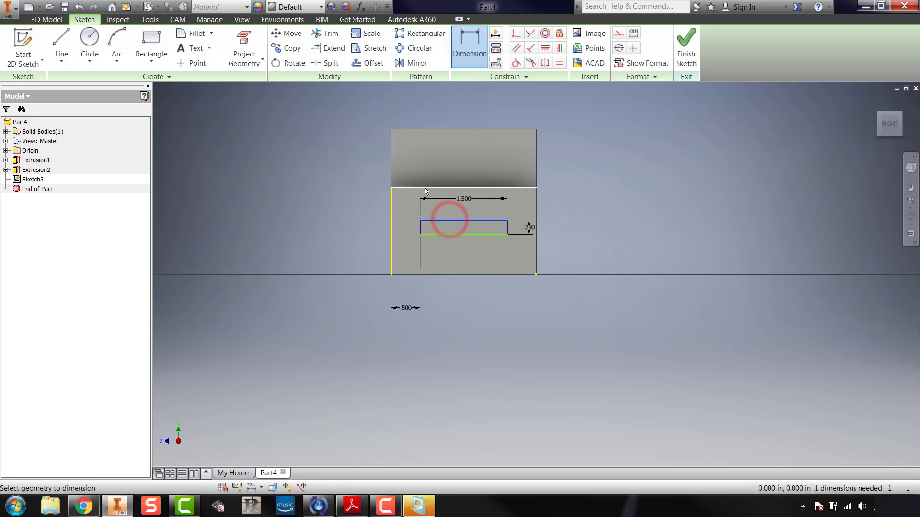
left_click(425, 188)
Dimension the tab rectangle's upper side 0.75 in below the end face's upper edge and finish the sketch
left_click(467, 40)
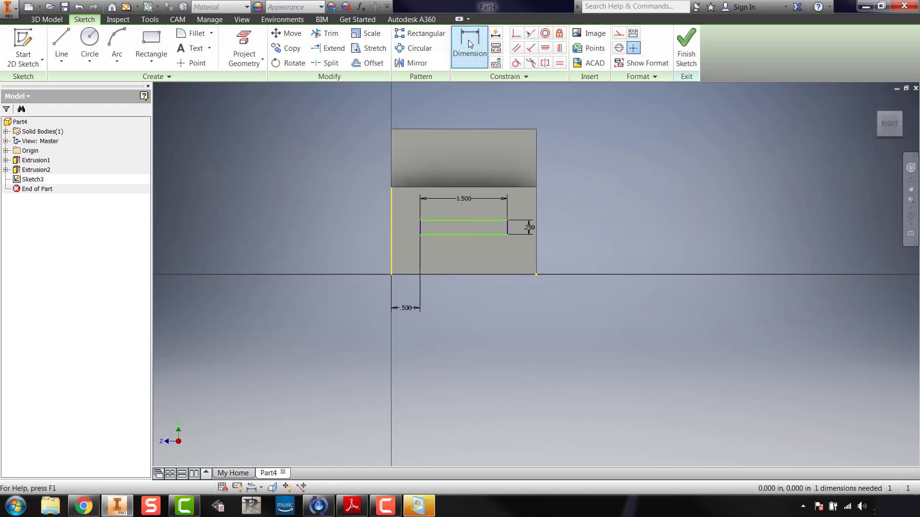
left_click(487, 187)
left_click(482, 220)
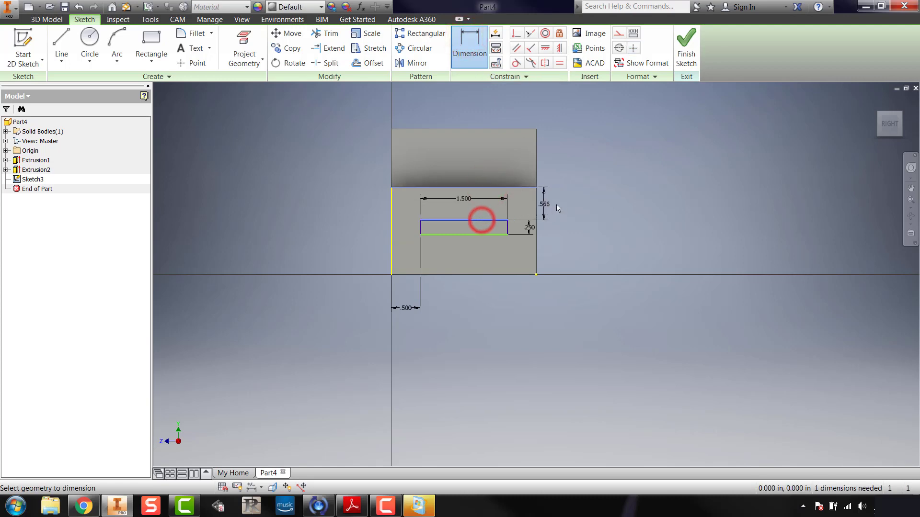
left_click(577, 202)
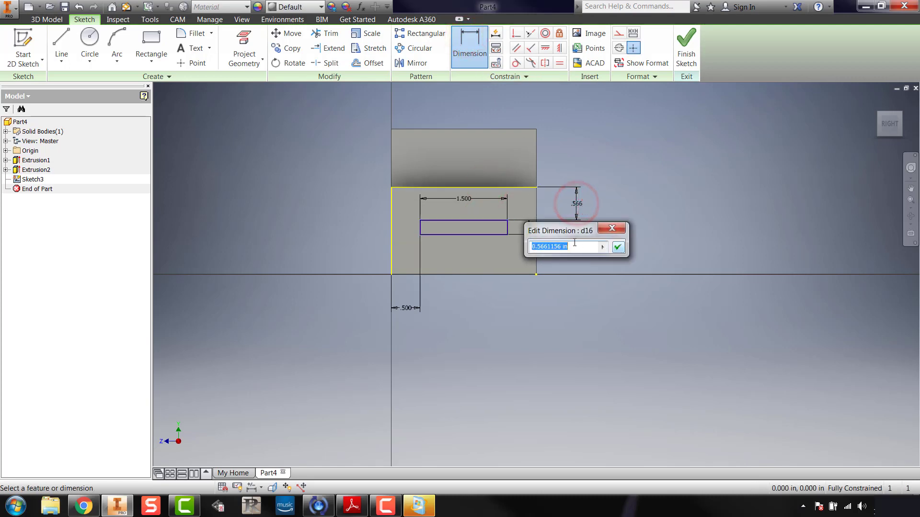
type(".")
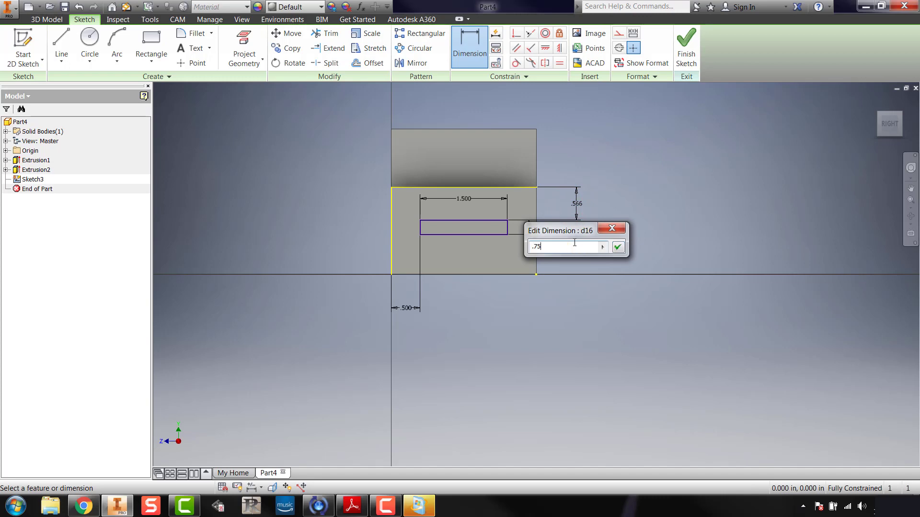
type("75")
key("Return")
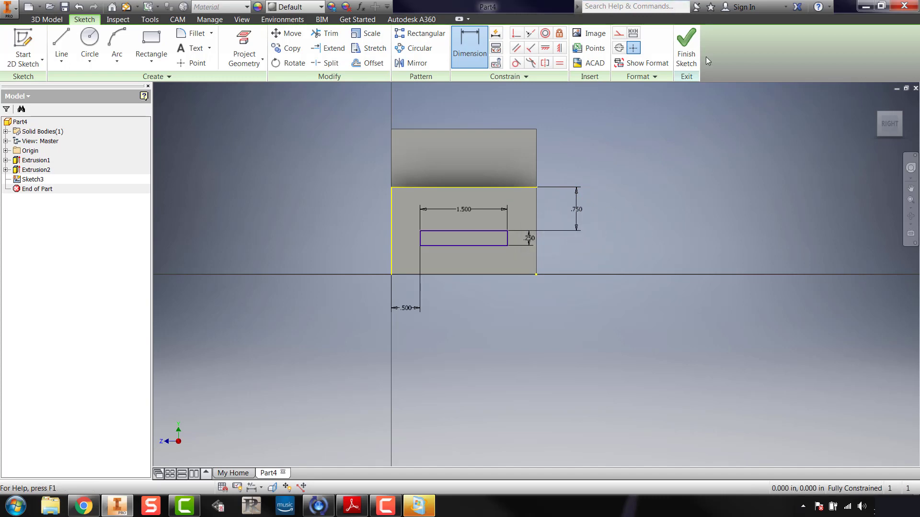
left_click(688, 49)
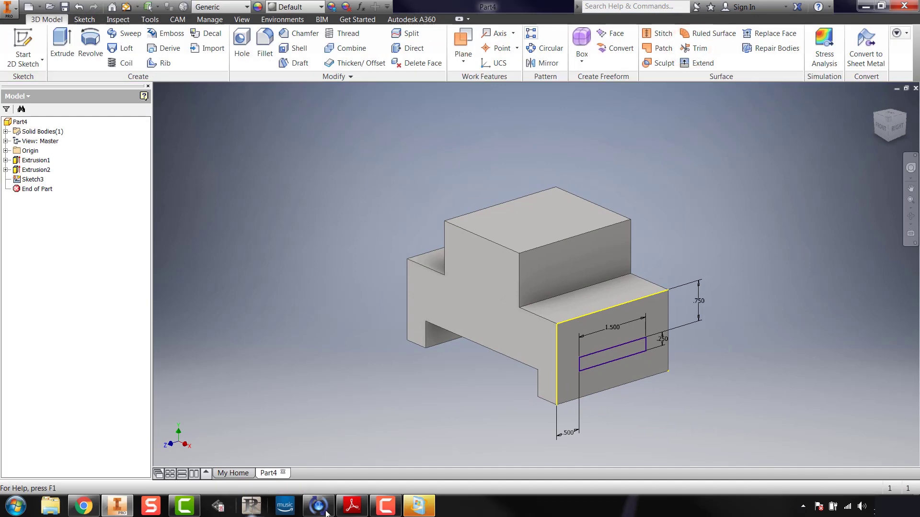
Check the tab depth in the PDF drawing, and extrude the tab rectangle 0.75 in outward from the end face, joined to the block
left_click(353, 506)
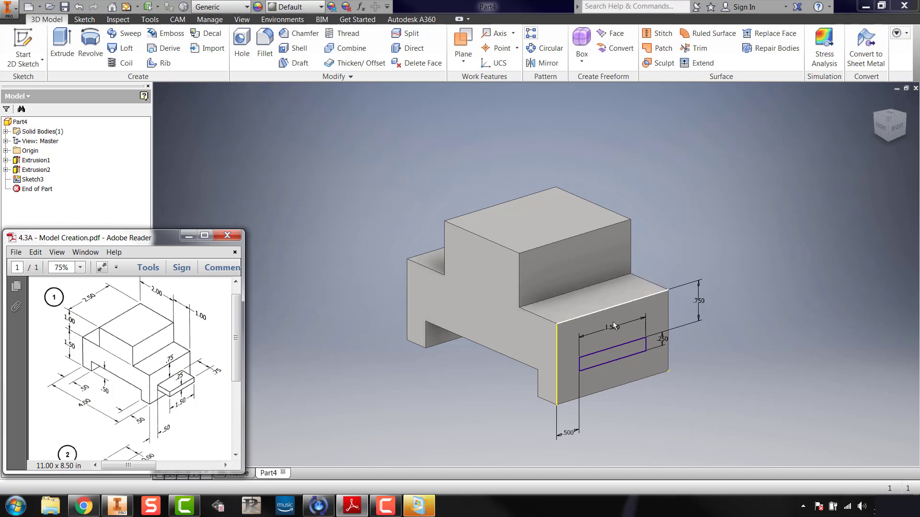
left_click(615, 304)
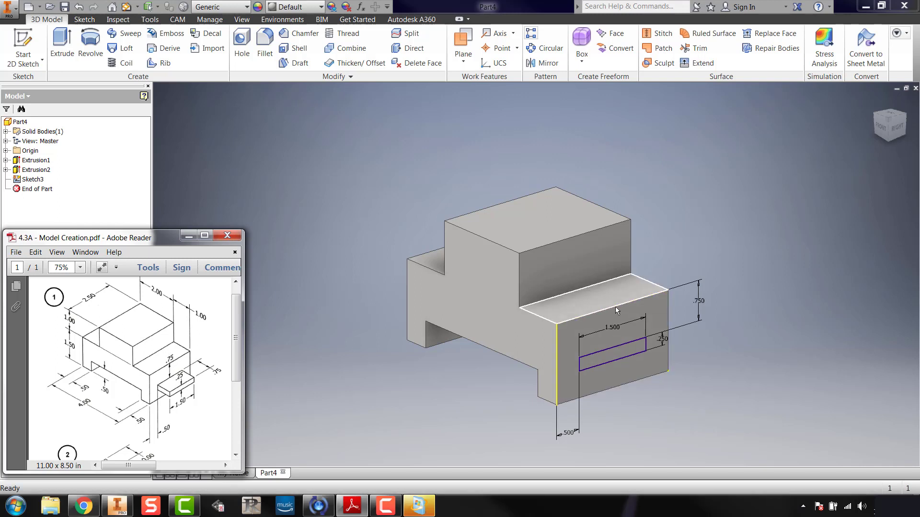
left_click(251, 171)
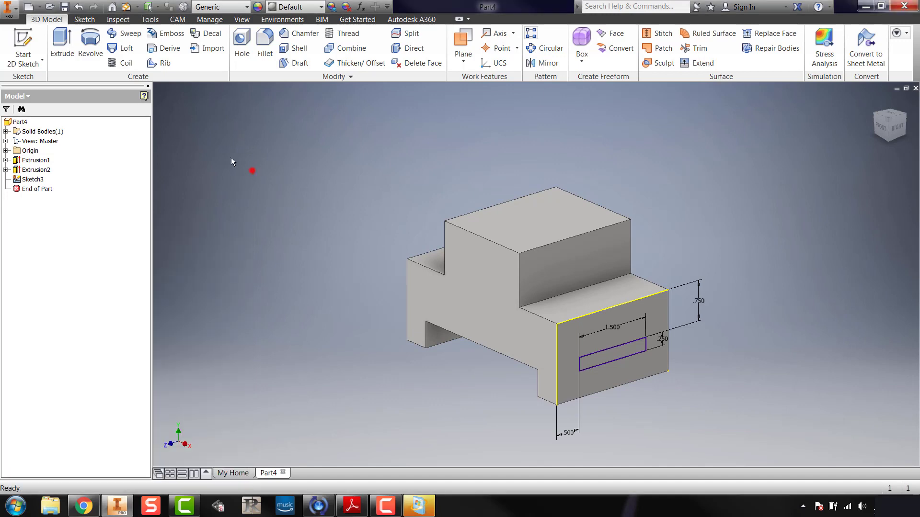
left_click(62, 40)
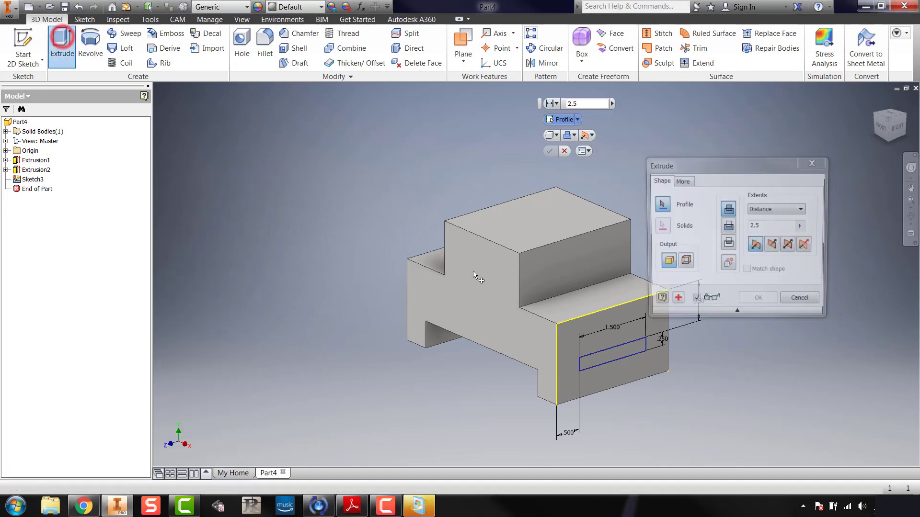
left_click(629, 351)
left_click(352, 506)
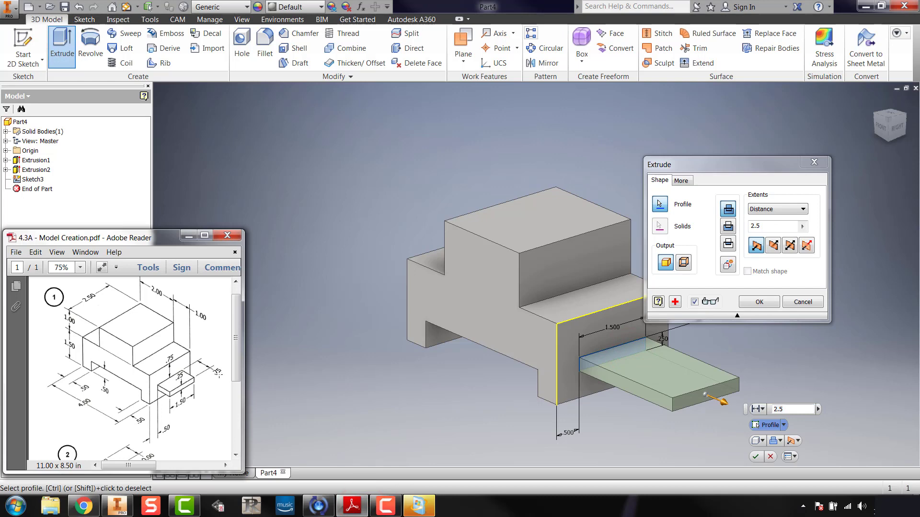
left_click(773, 226)
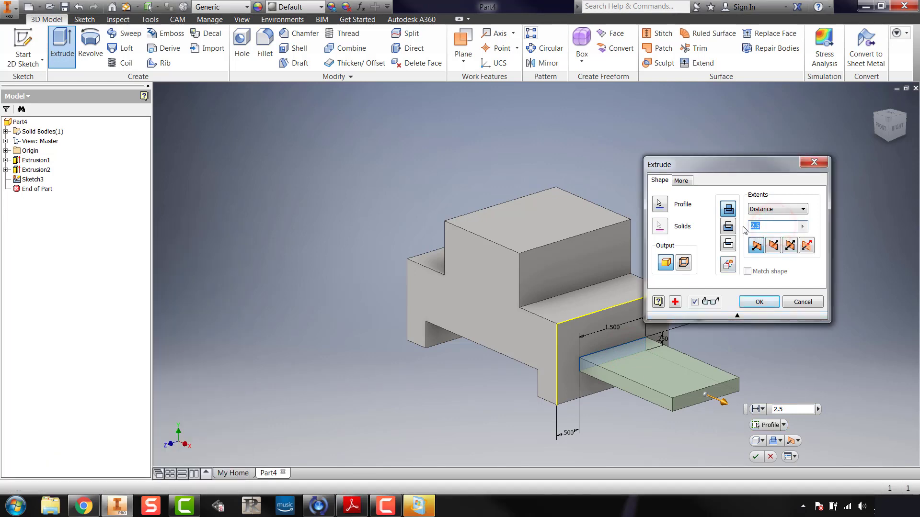
type(".75")
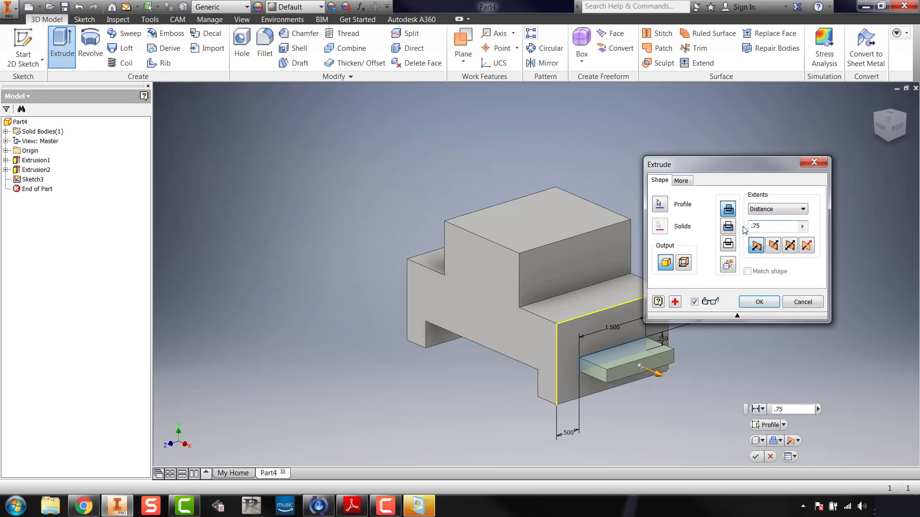
key("Return")
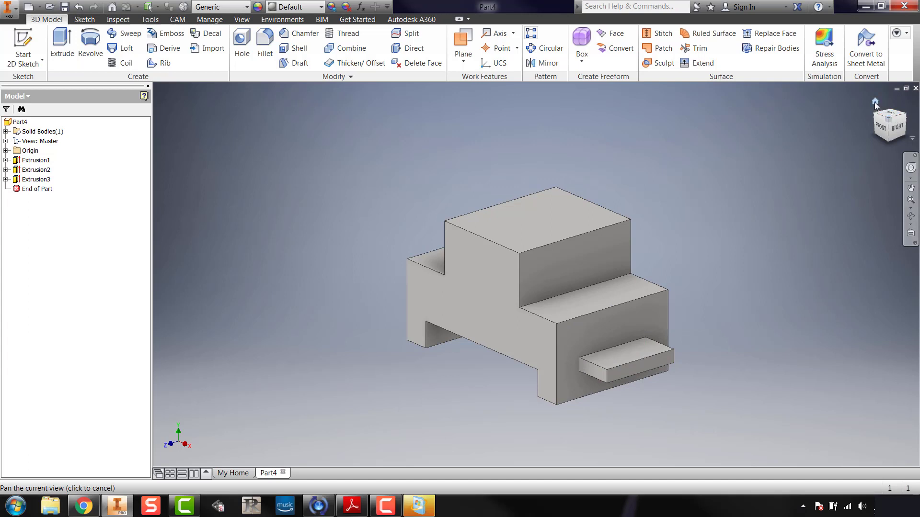
Orient the model isometrically between its front and right faces, and set that view as Home with Fit to View
left_click(875, 101)
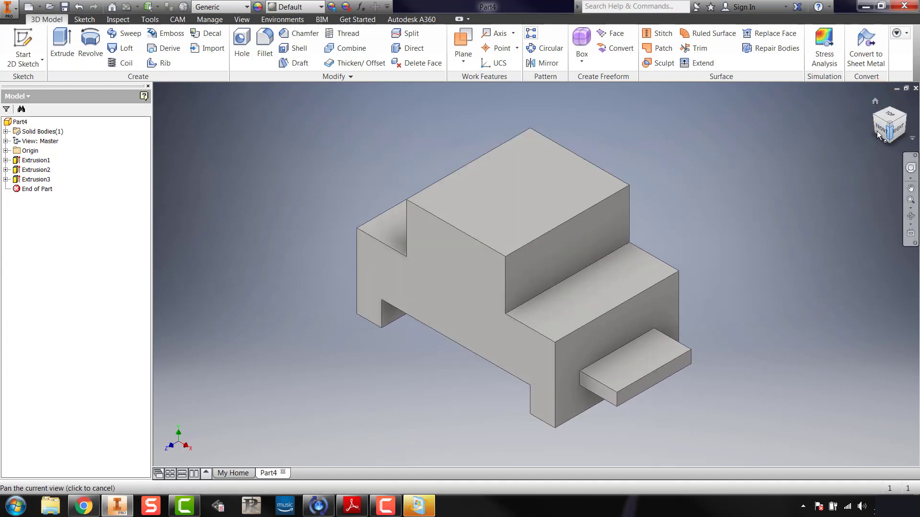
left_click(896, 128)
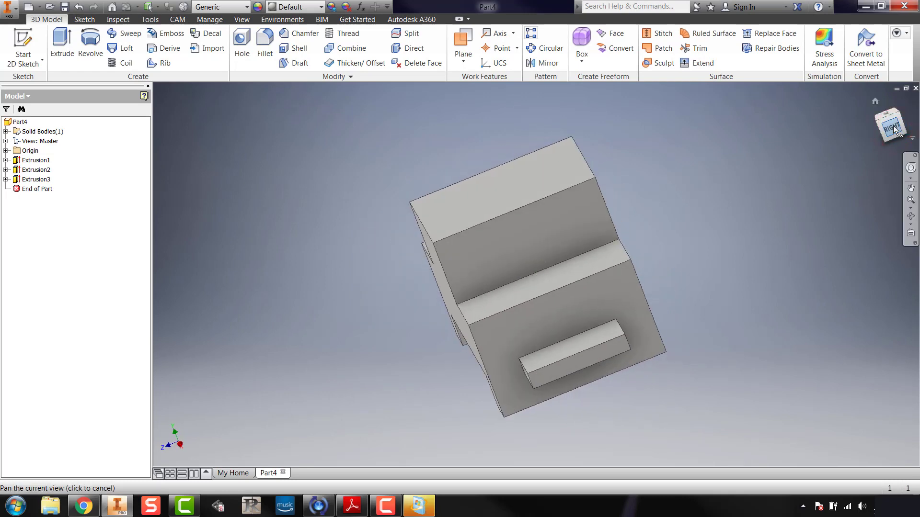
key("F6")
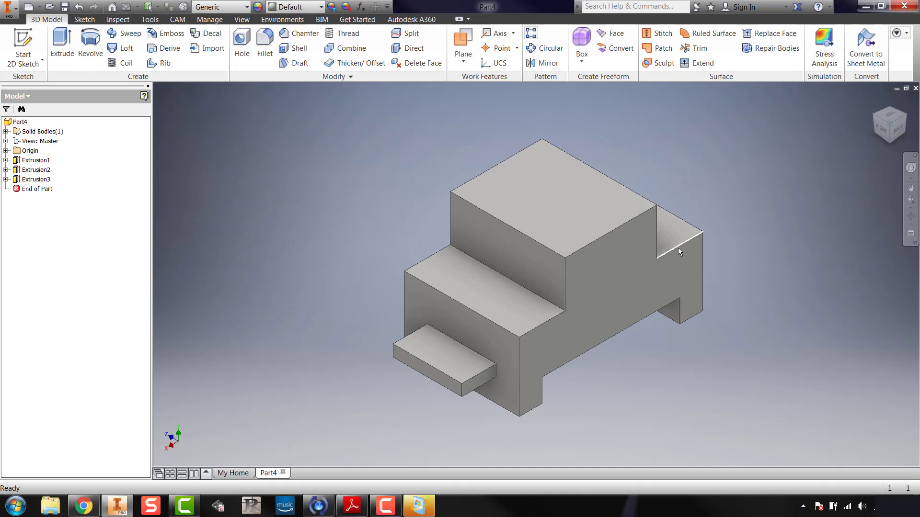
left_click(876, 117)
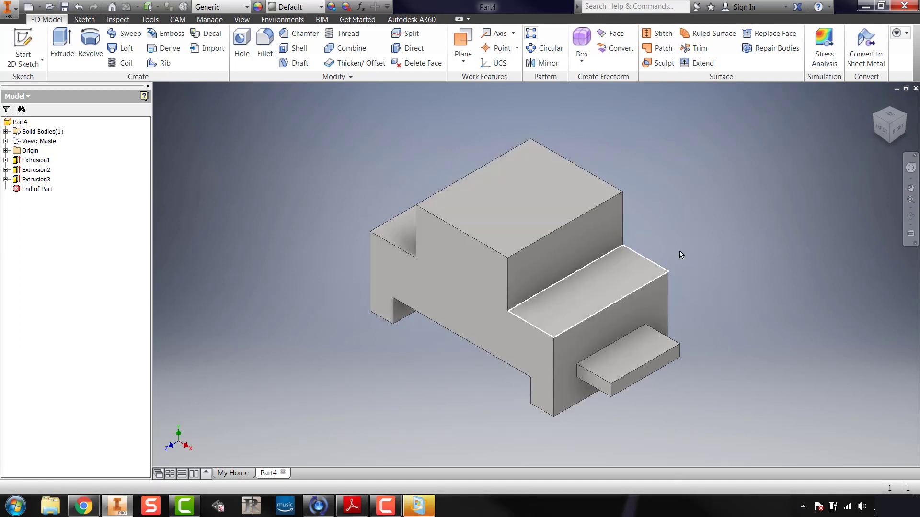
right_click(879, 127)
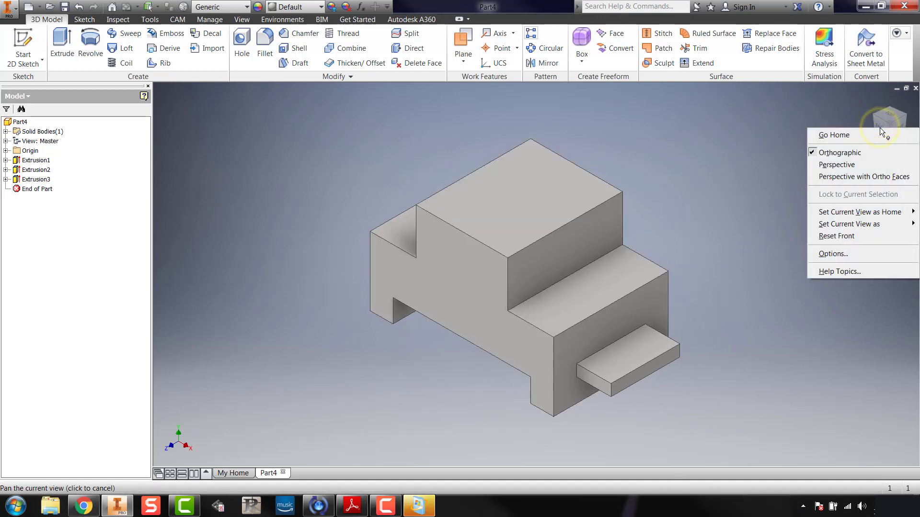
mouse_move(855, 217)
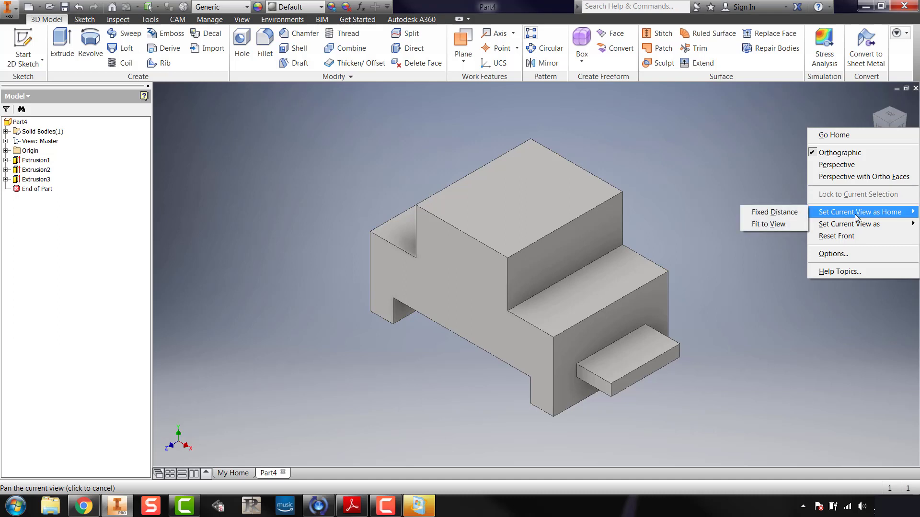
left_click(773, 225)
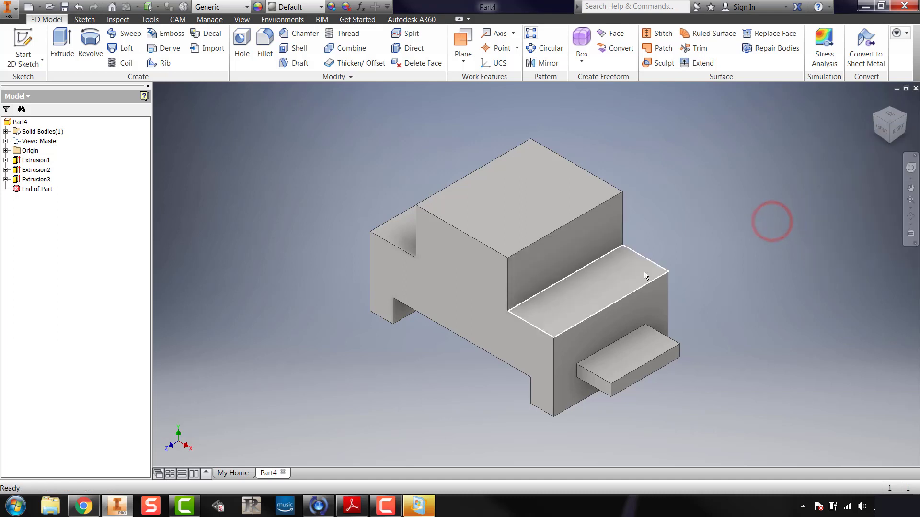
Look straight at the block's stepped profile, set that view as Front, and return to the isometric corner view
left_click(882, 130)
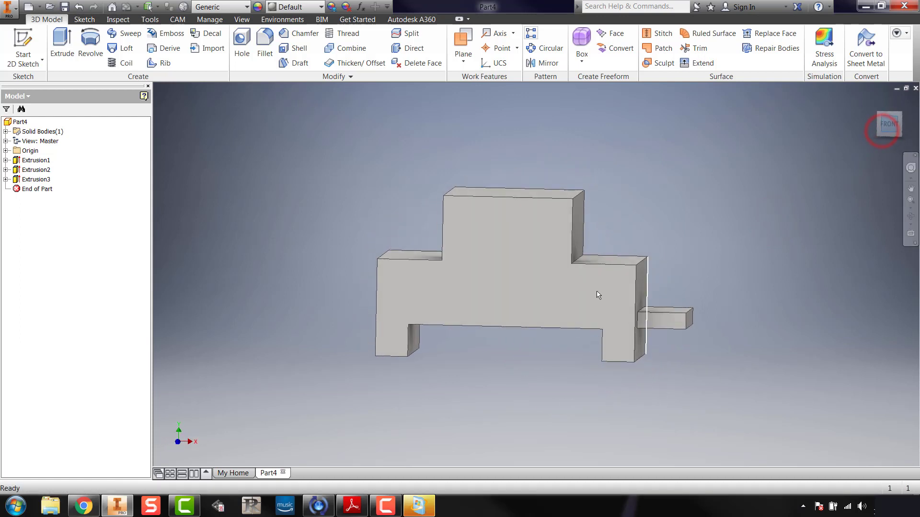
right_click(891, 126)
mouse_move(876, 224)
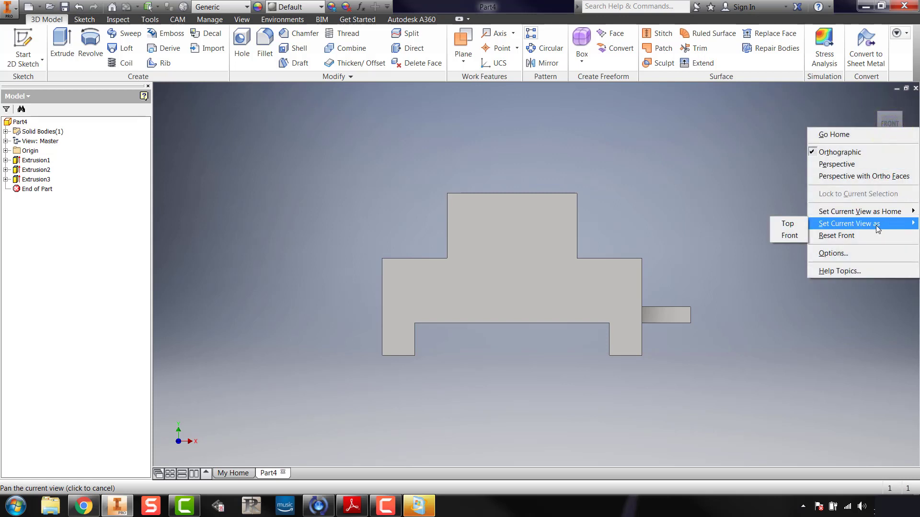
left_click(787, 236)
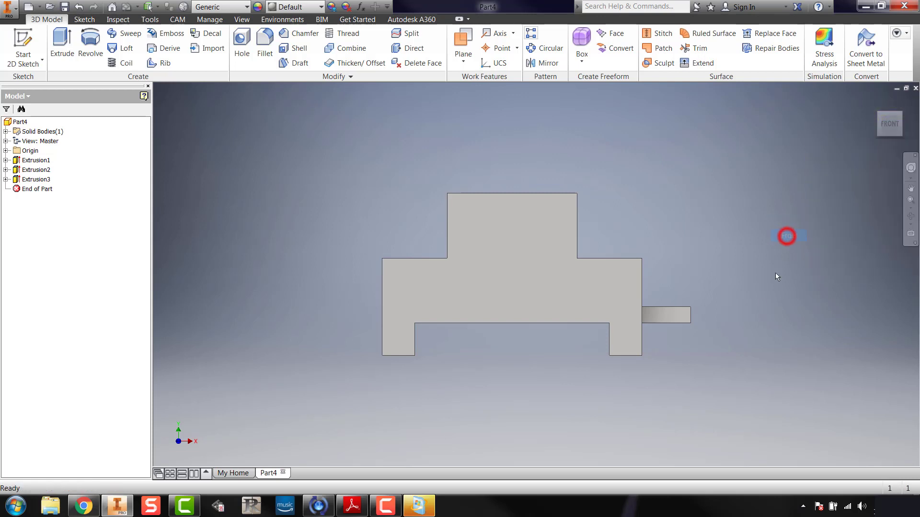
left_click(901, 119)
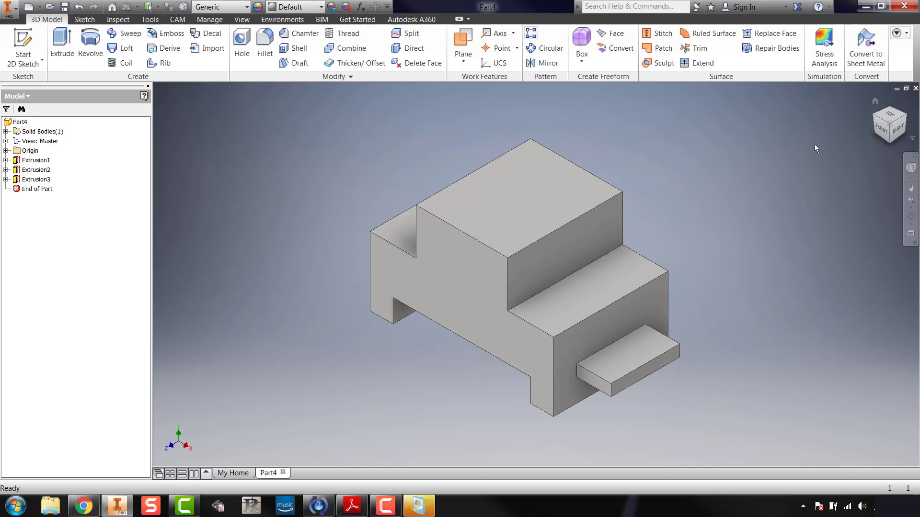
Check object 1 in the PDF drawing in Adobe Reader, and start saving the Inventor part as 4.3_part1_ followed by the author's first initial and surname
left_click(360, 505)
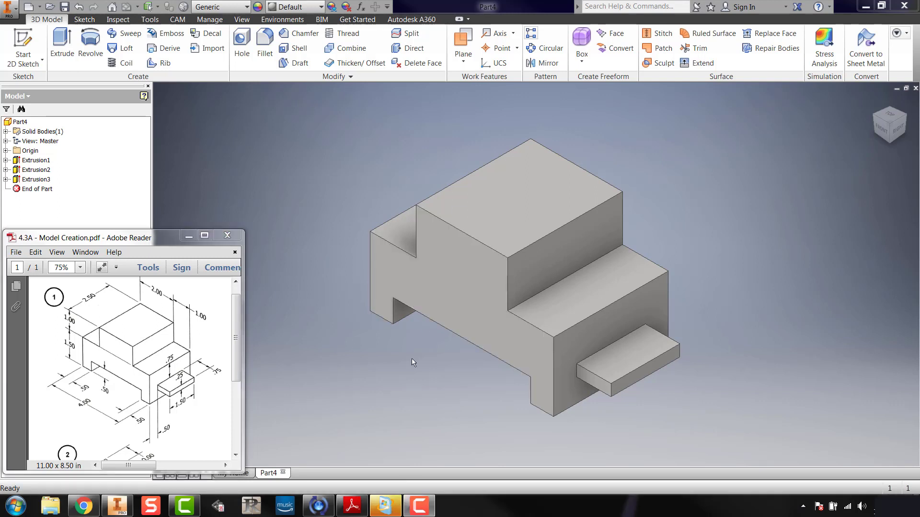
left_click(252, 186)
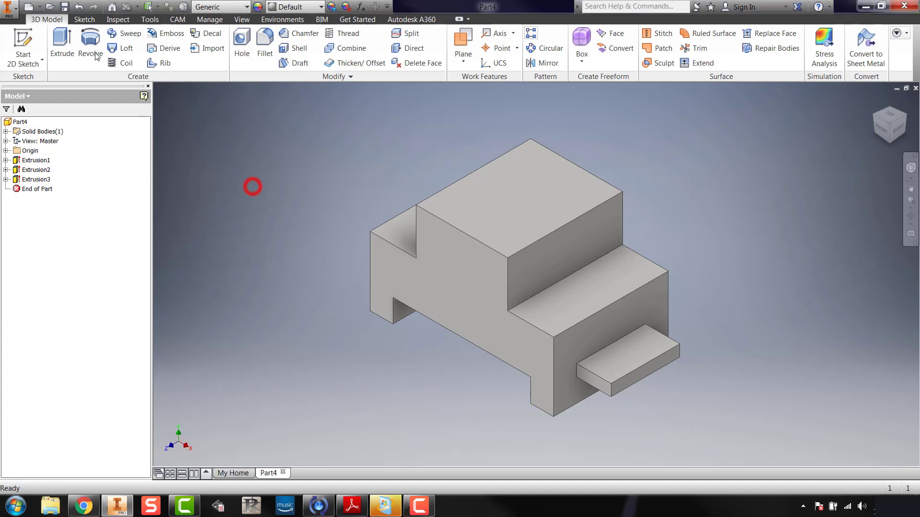
left_click(8, 7)
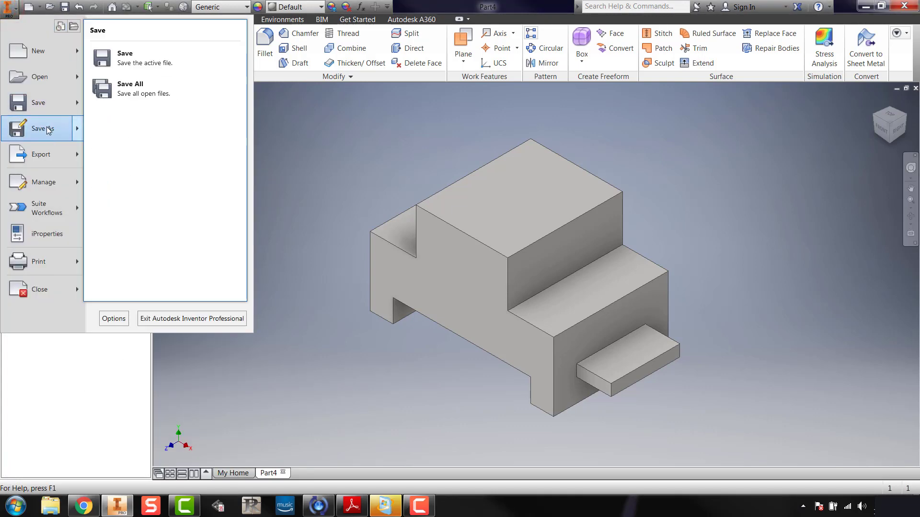
mouse_move(51, 115)
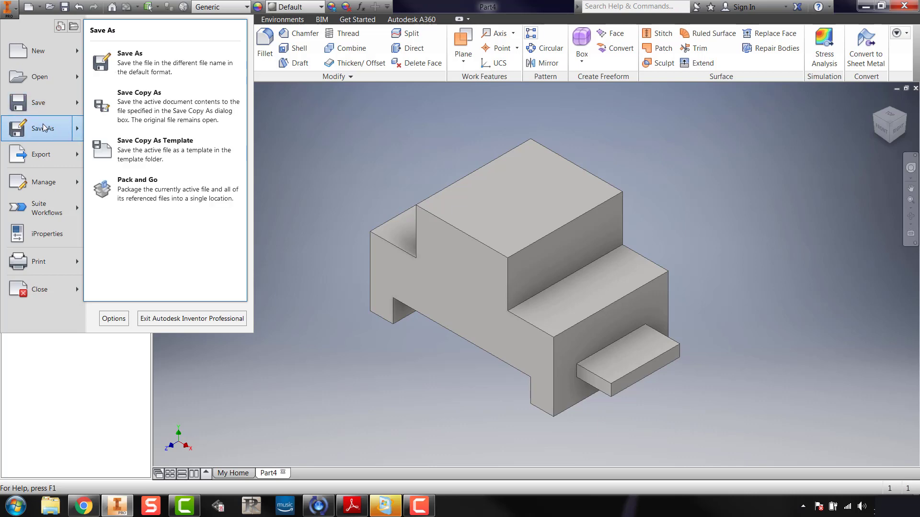
left_click(43, 100)
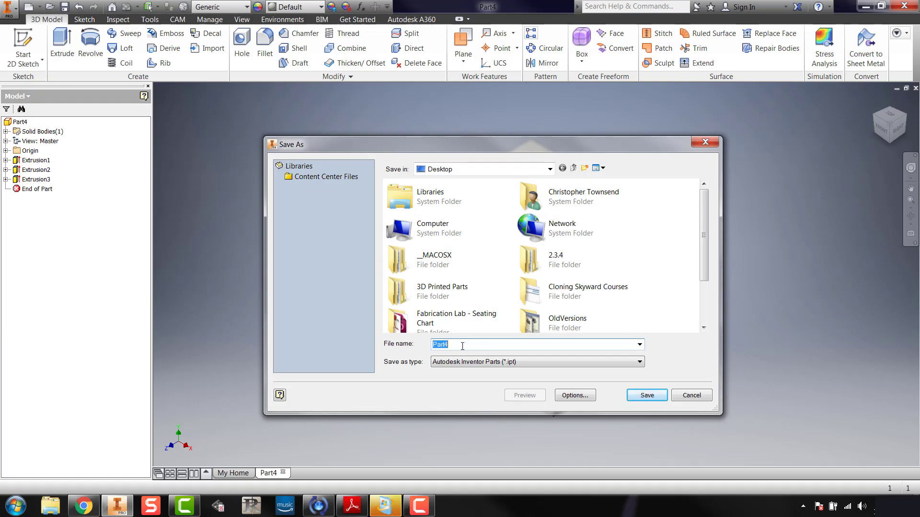
type("4.3_par")
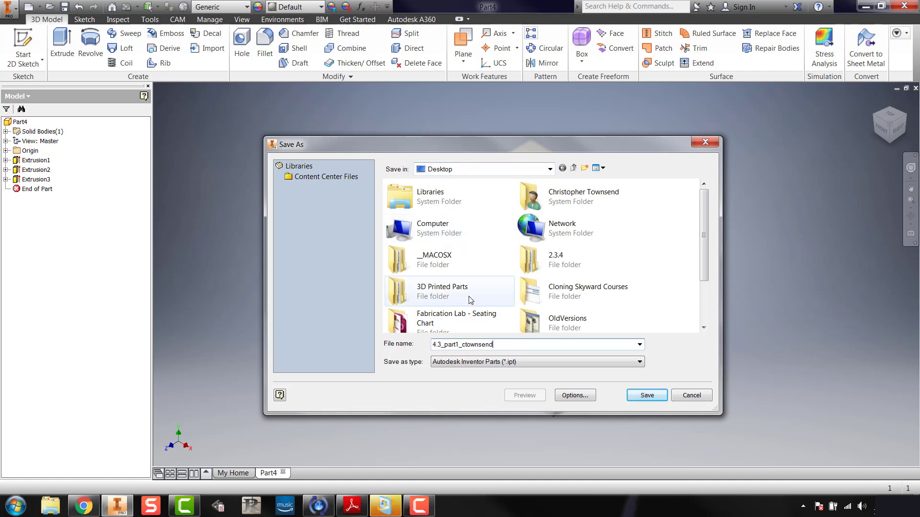
Browse the save location to My Documents in the personal user folder and create a folder named IED
left_click(549, 169)
left_click(457, 220)
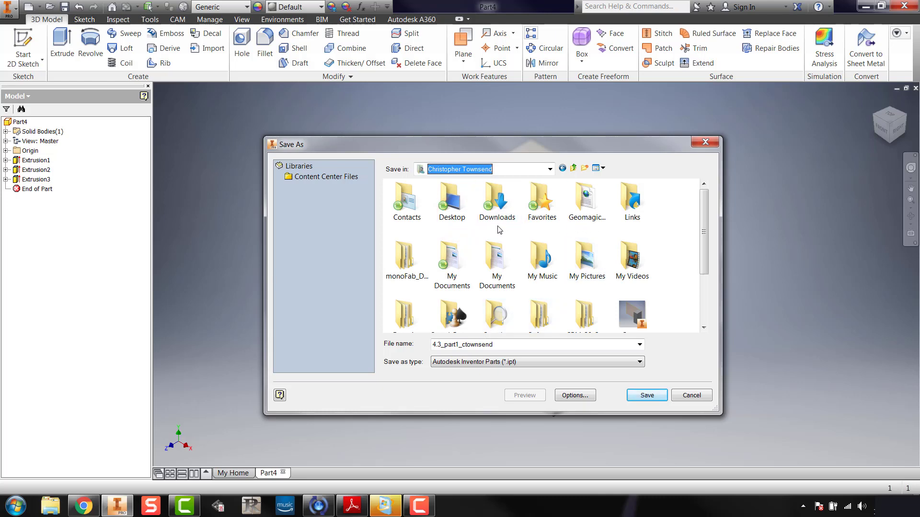
double_click(497, 249)
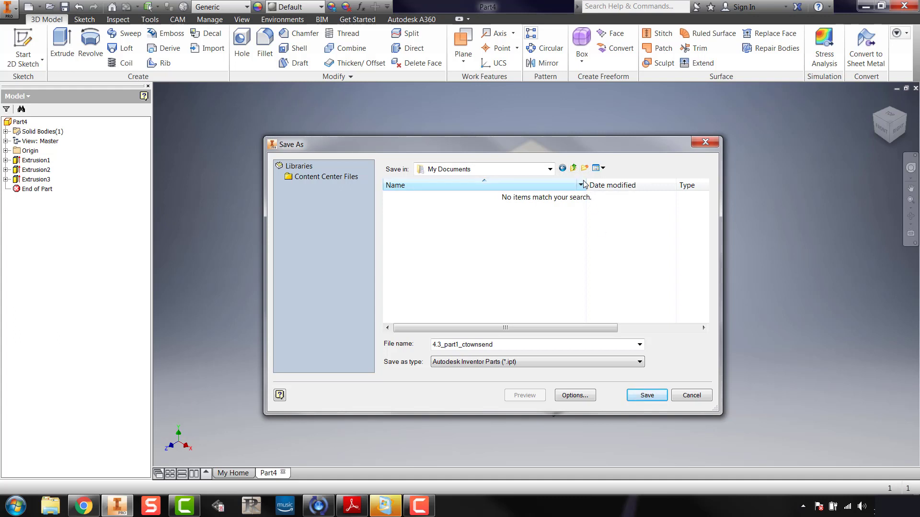
left_click(584, 168)
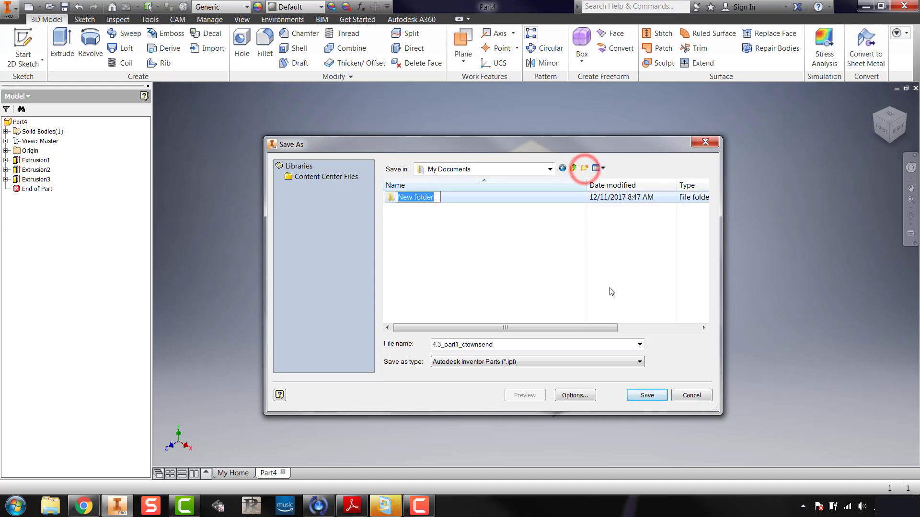
type("IED")
left_click(579, 266)
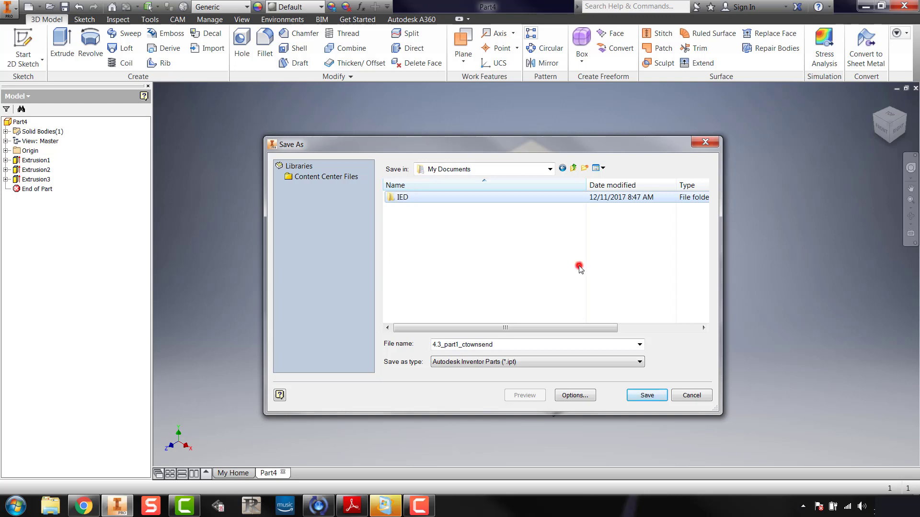
Create a folder named 4.3 inside the IED folder and save the part file in it
double_click(449, 197)
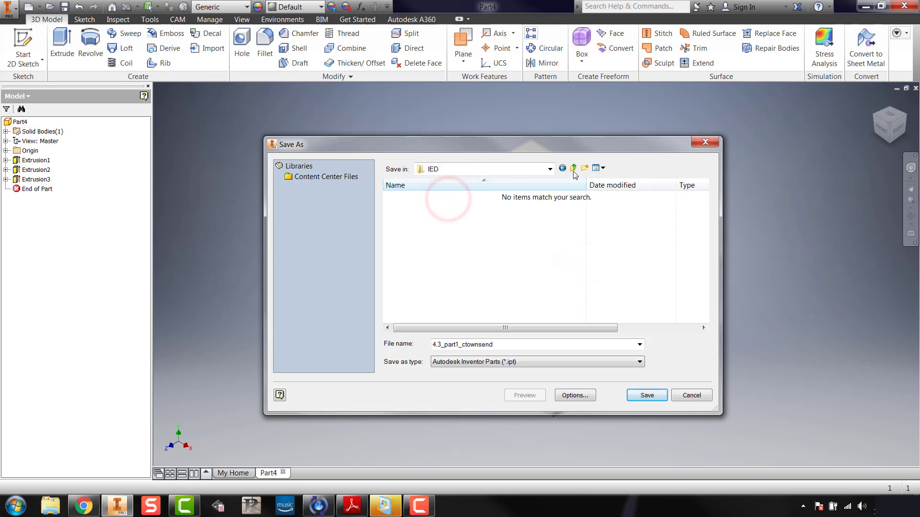
right_click(502, 244)
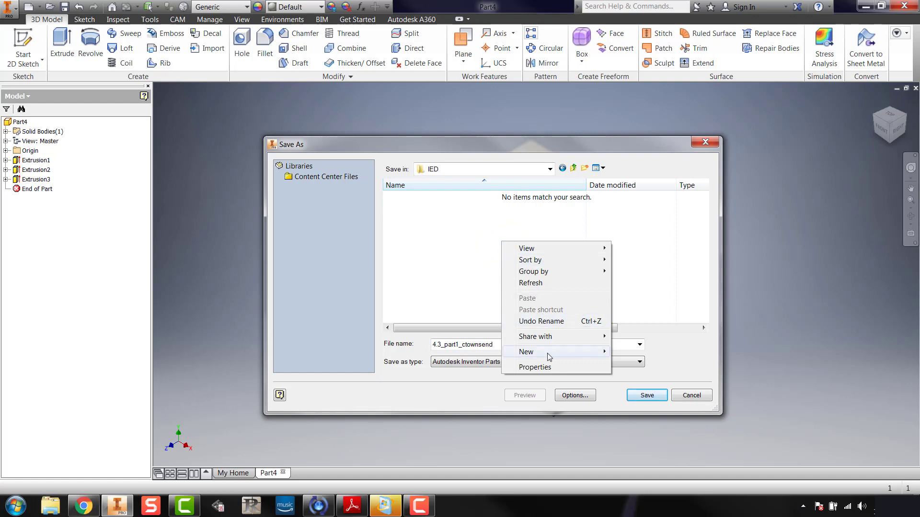
mouse_move(549, 357)
left_click(637, 353)
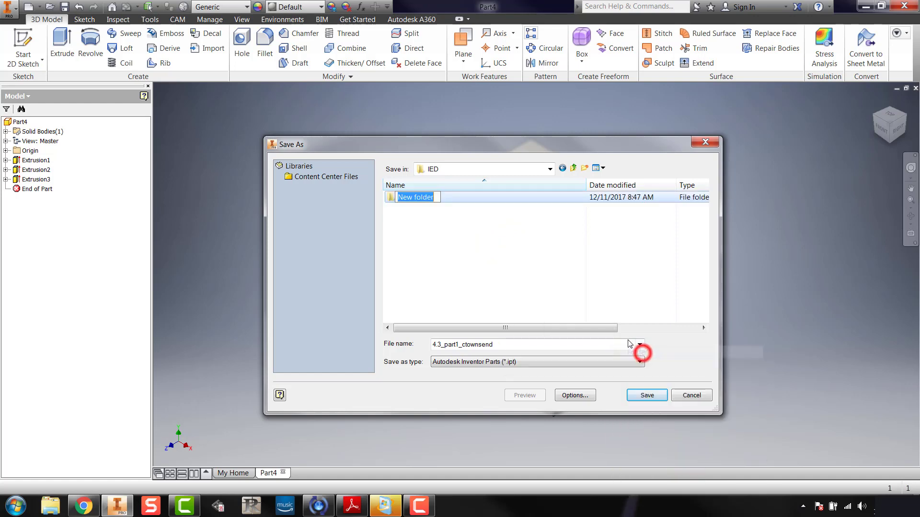
type("4.3")
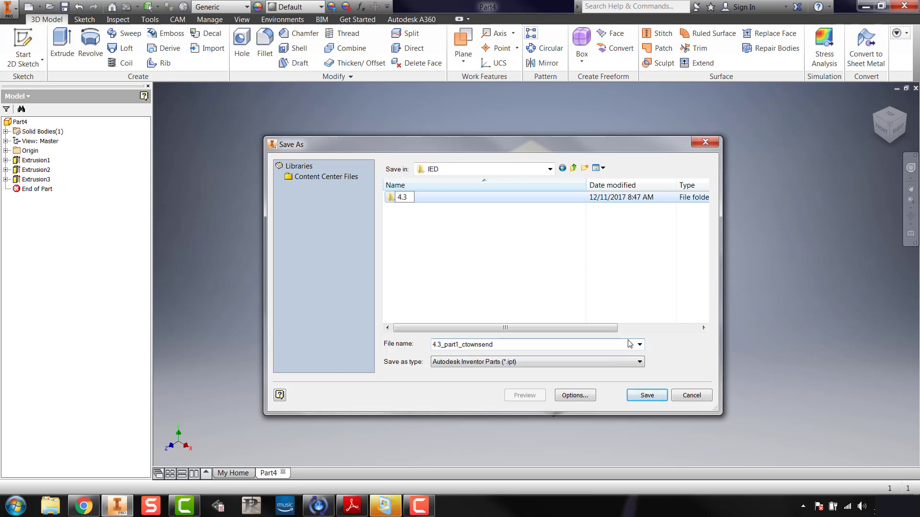
left_click(620, 286)
double_click(428, 198)
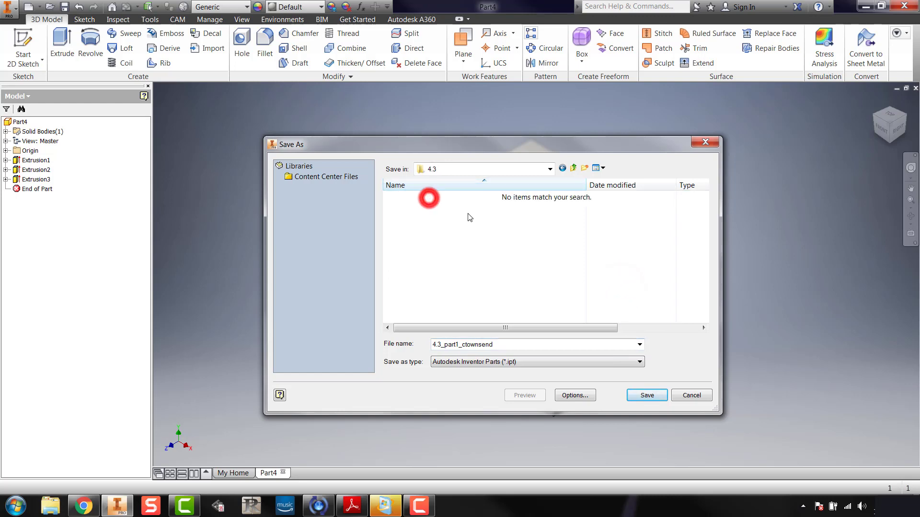
left_click(645, 395)
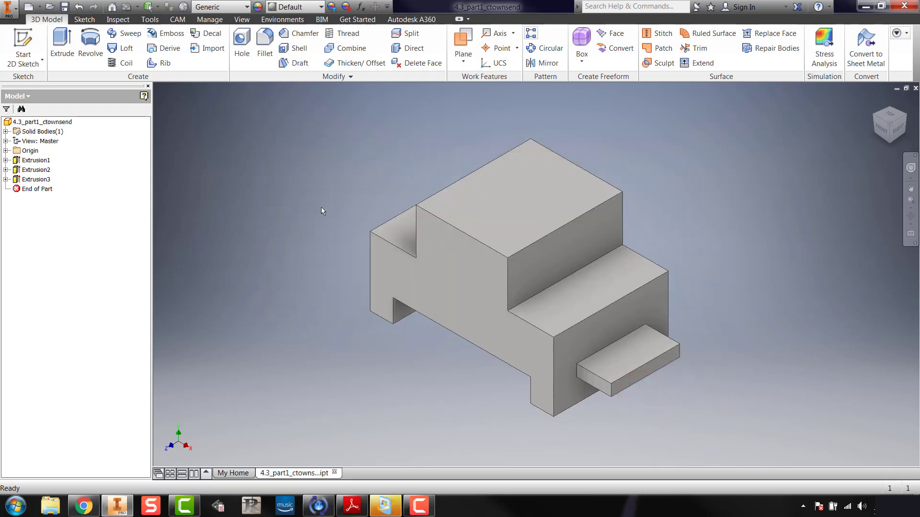